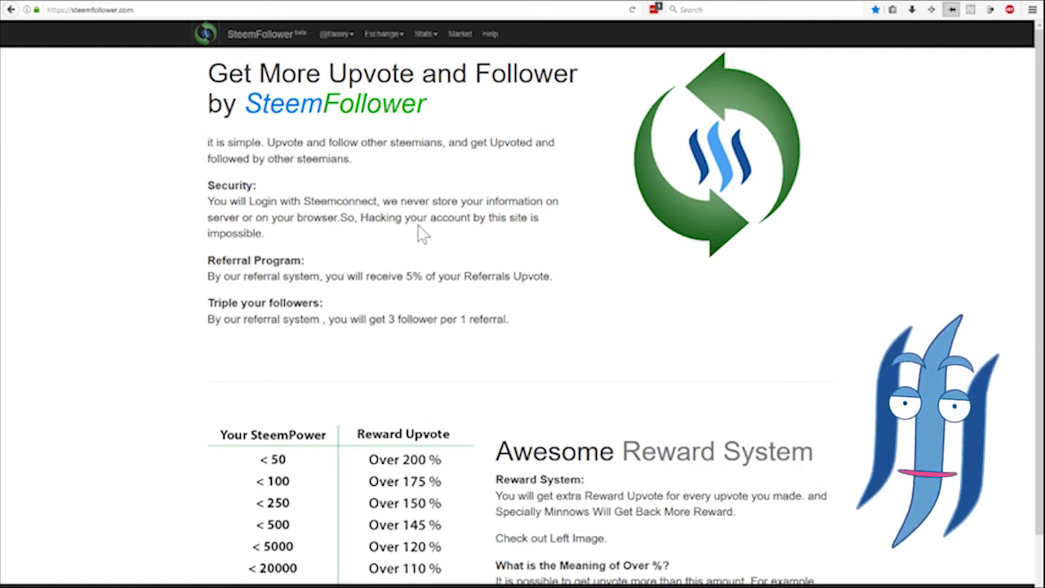
Read the SteemFollower home page's referral and reward overview and the related contest post on Steemit.
{"action": "scroll", "coordinate": [523, 248], "scroll_direction": "down", "scroll_amount": 2}
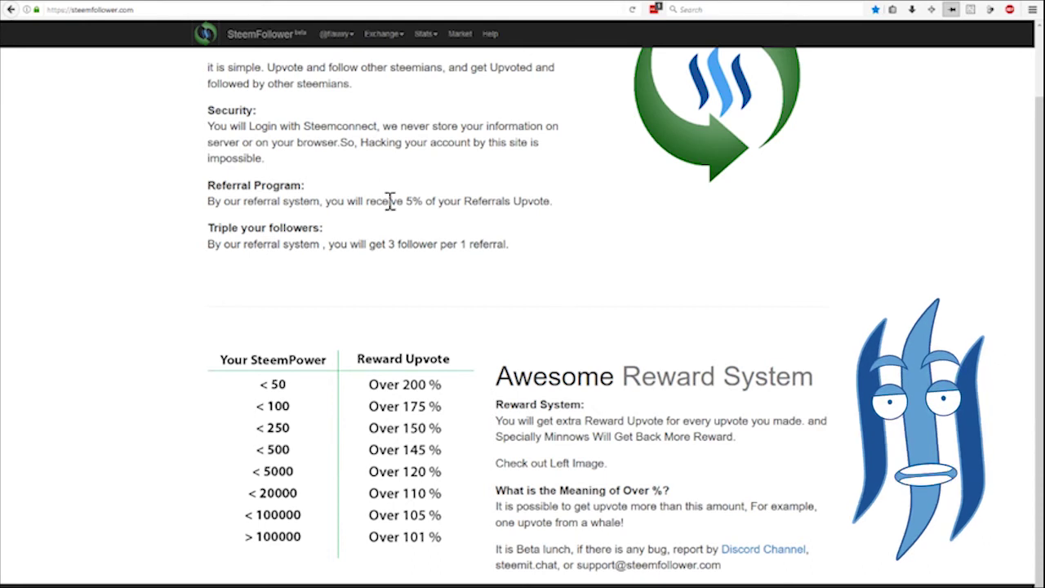
{"action": "left_click", "coordinate": [287, 2]}
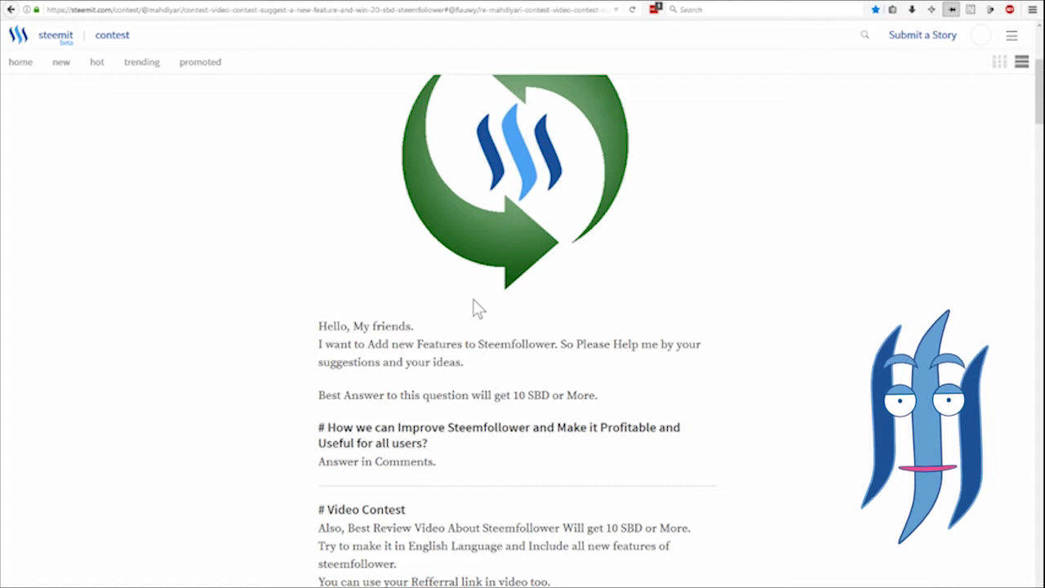
{"action": "scroll", "coordinate": [473, 299], "scroll_direction": "up", "scroll_amount": 3}
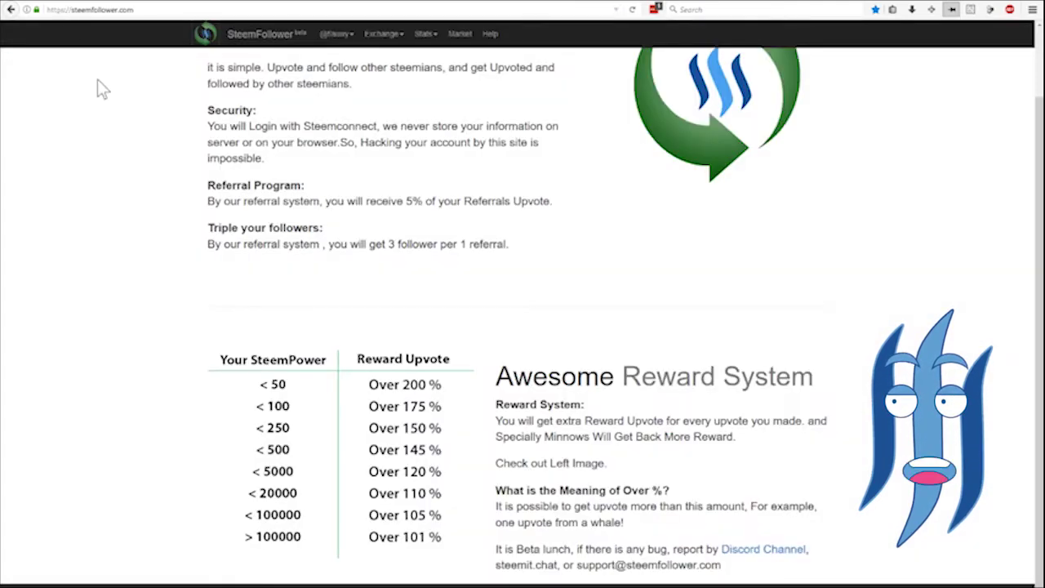
{"action": "scroll", "coordinate": [347, 246], "scroll_direction": "up", "scroll_amount": 2}
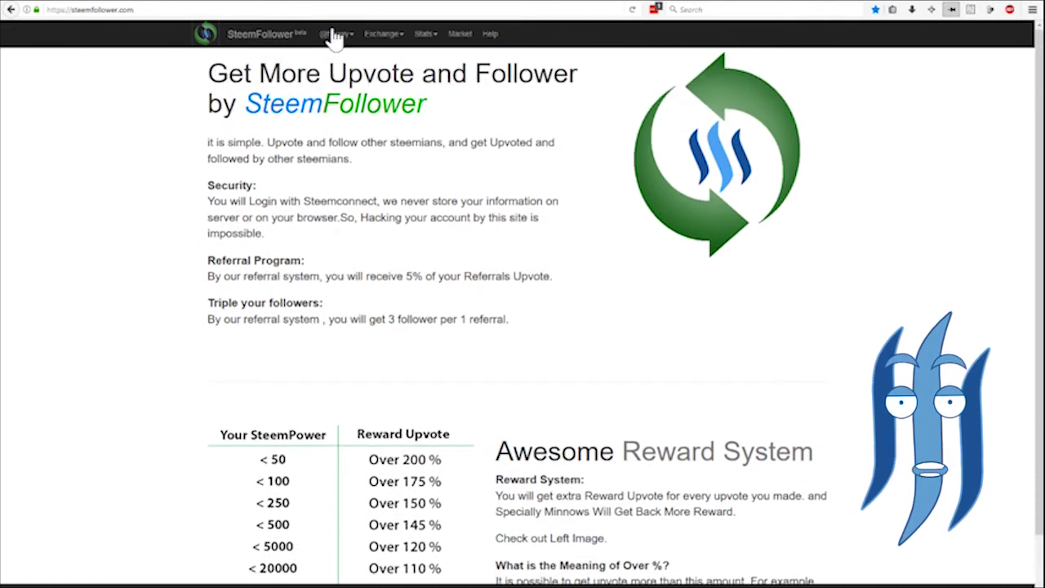
Open the upvote exchange, display the Top Users Posts list and browse its posts.
{"action": "left_click", "coordinate": [384, 34]}
{"action": "left_click", "coordinate": [395, 73]}
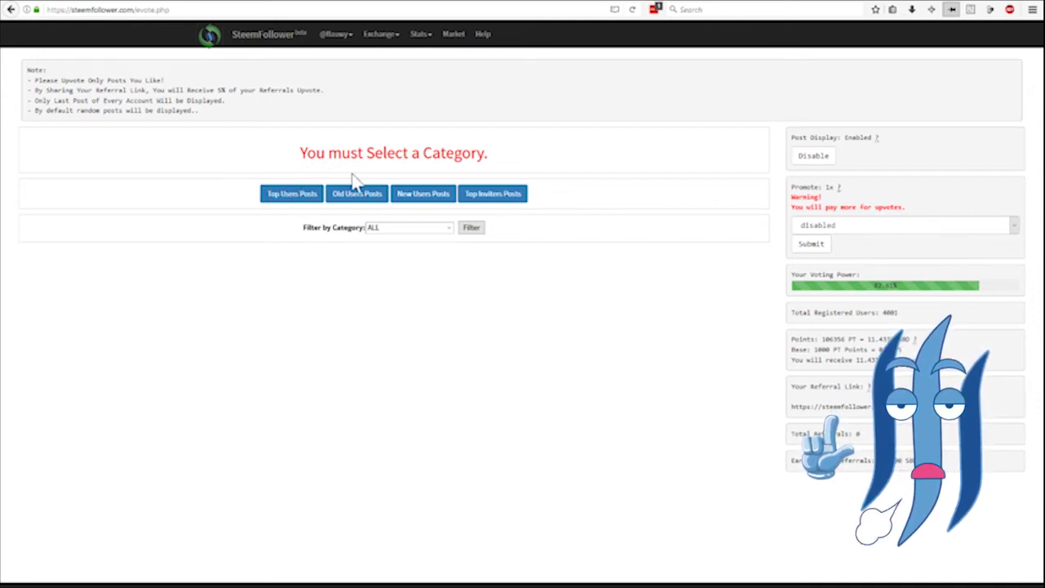
{"action": "left_click", "coordinate": [299, 196]}
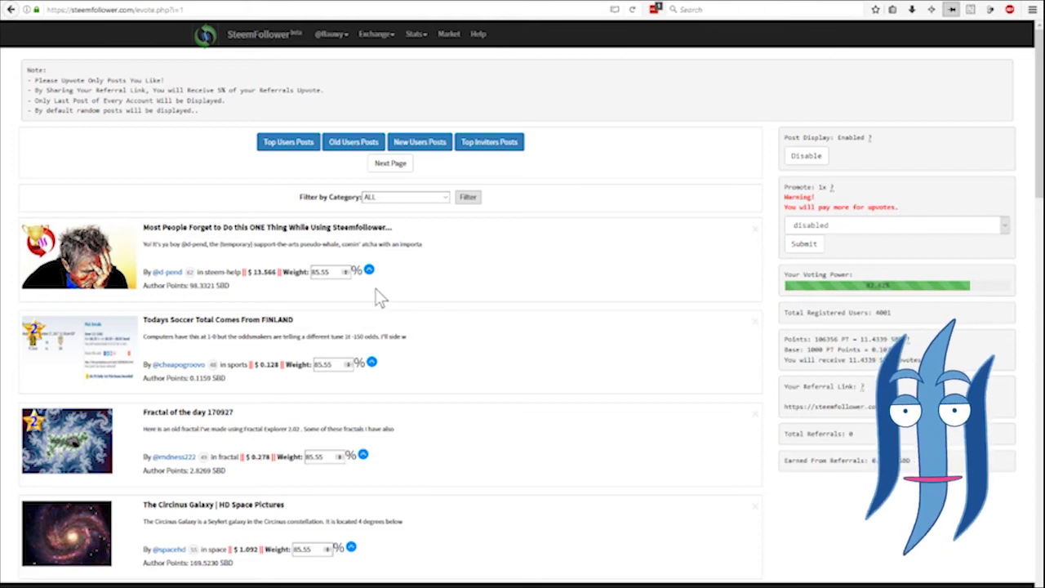
{"action": "scroll", "coordinate": [131, 408], "scroll_direction": "down", "scroll_amount": 3}
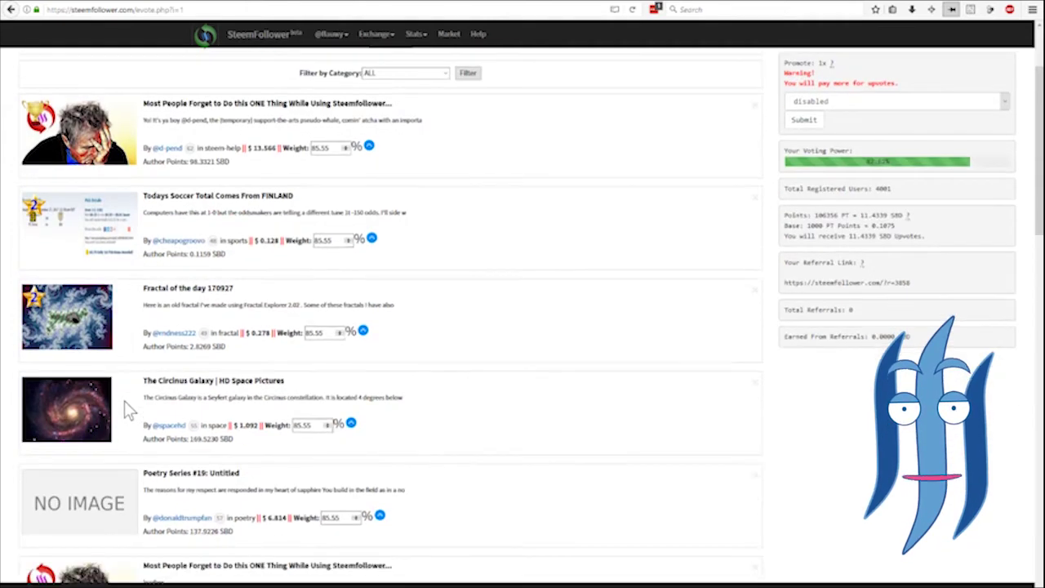
{"action": "scroll", "coordinate": [125, 438], "scroll_direction": "down", "scroll_amount": 3}
{"action": "scroll", "coordinate": [124, 424], "scroll_direction": "down", "scroll_amount": 3}
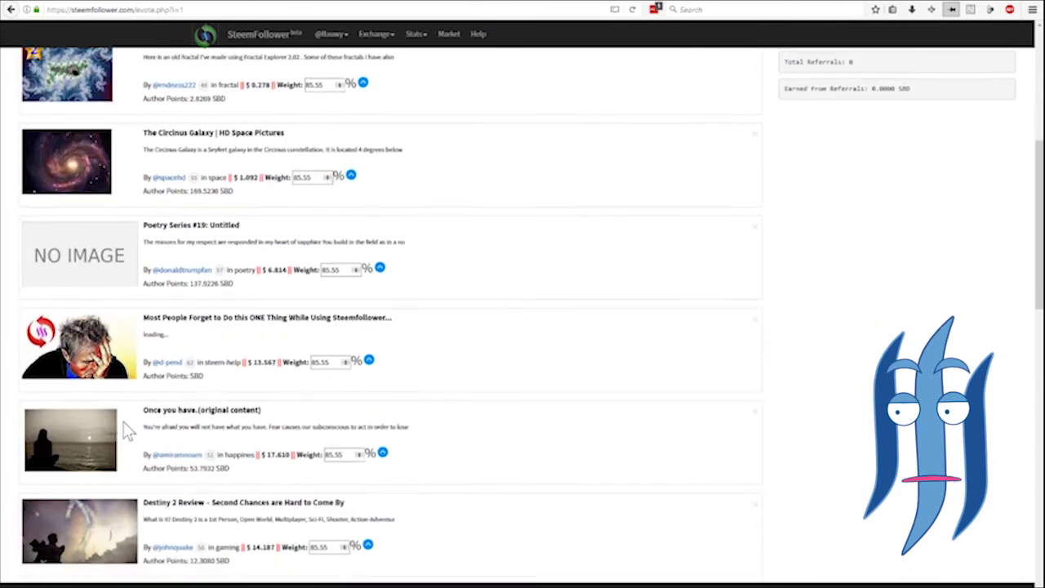
{"action": "scroll", "coordinate": [128, 408], "scroll_direction": "up", "scroll_amount": 1}
{"action": "scroll", "coordinate": [127, 408], "scroll_direction": "up", "scroll_amount": 4}
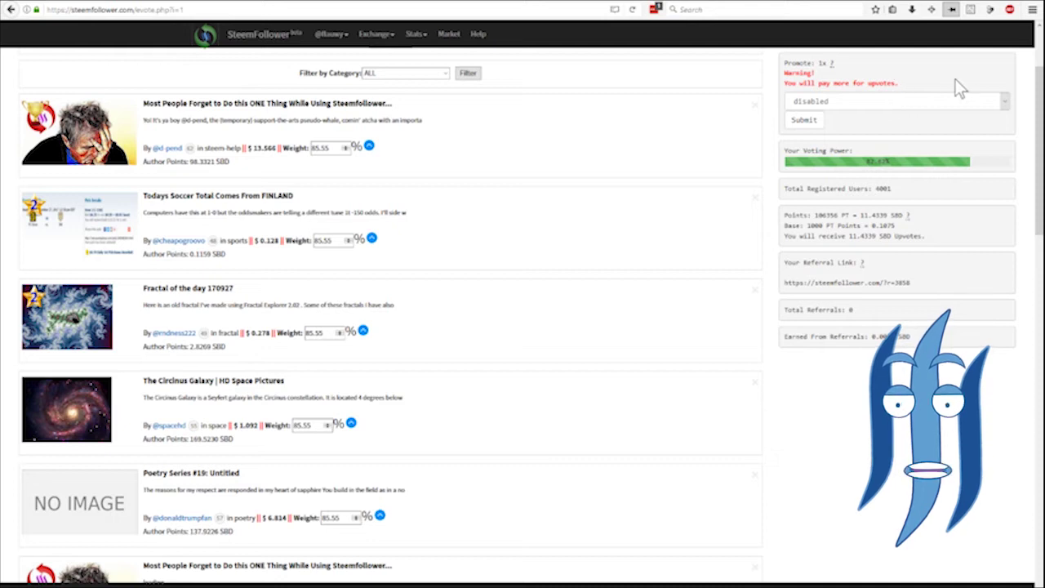
Review the Promote setting's multiplier options from 2x to 5x without choosing one.
{"action": "left_click", "coordinate": [859, 101]}
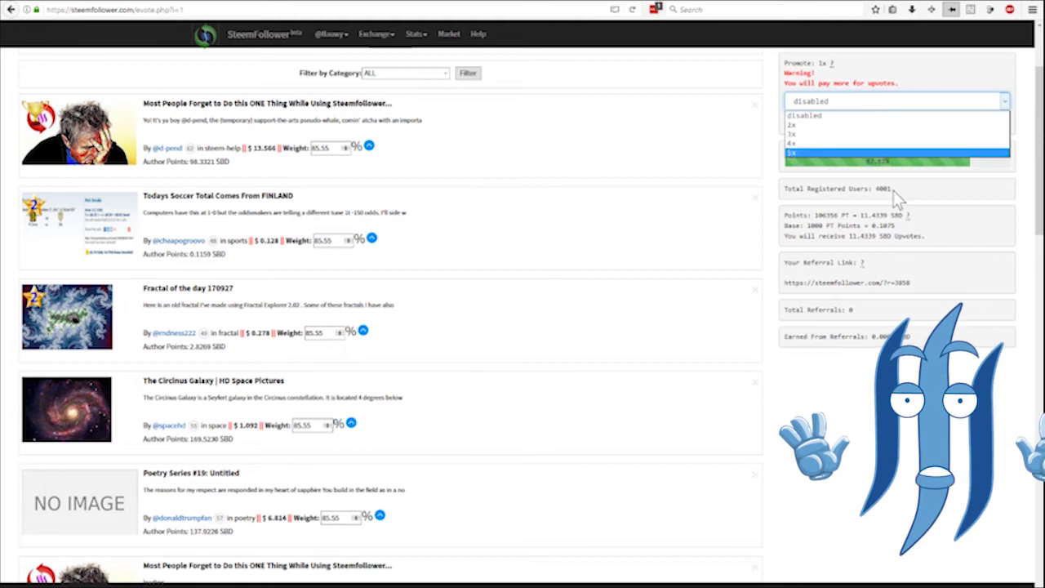
{"action": "left_click", "coordinate": [911, 236]}
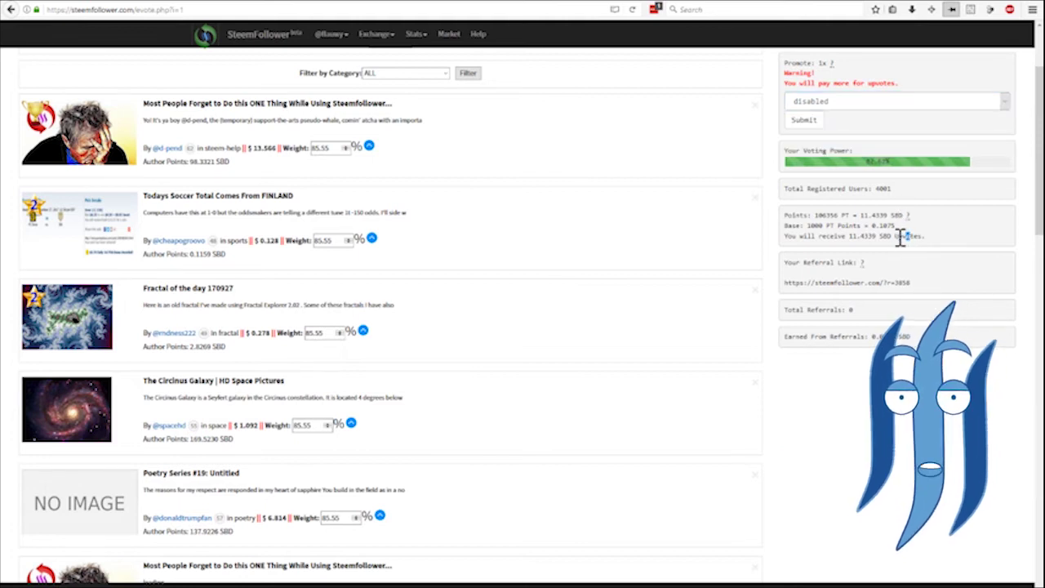
{"action": "left_click", "coordinate": [858, 105]}
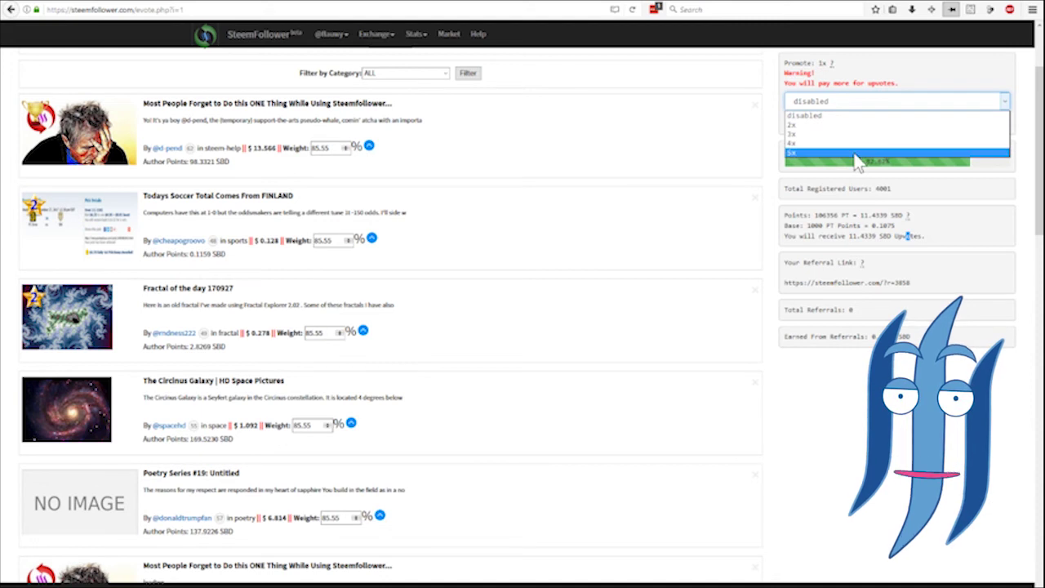
{"action": "left_click", "coordinate": [986, 189]}
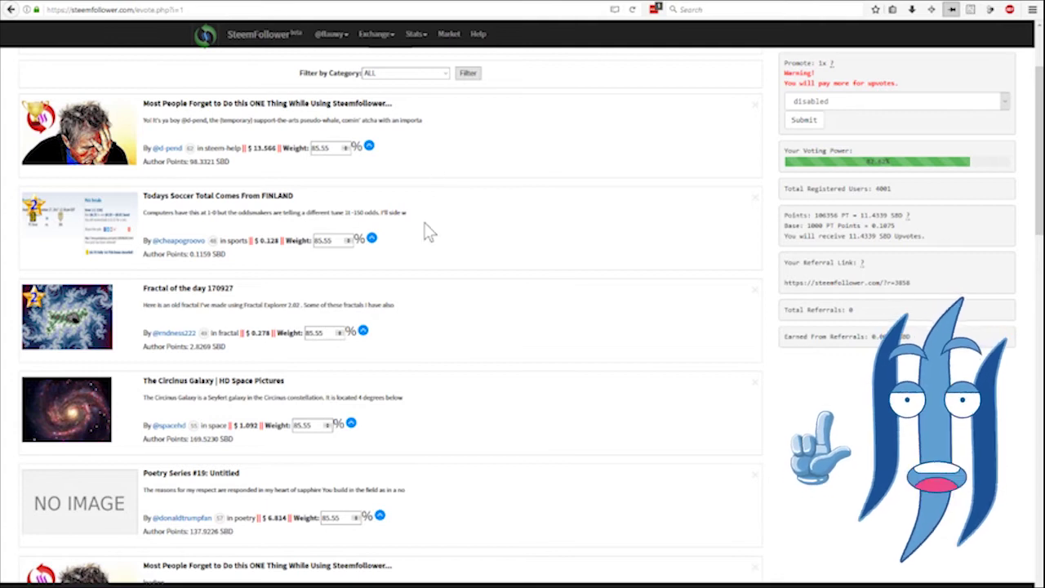
{"action": "left_click", "coordinate": [898, 101]}
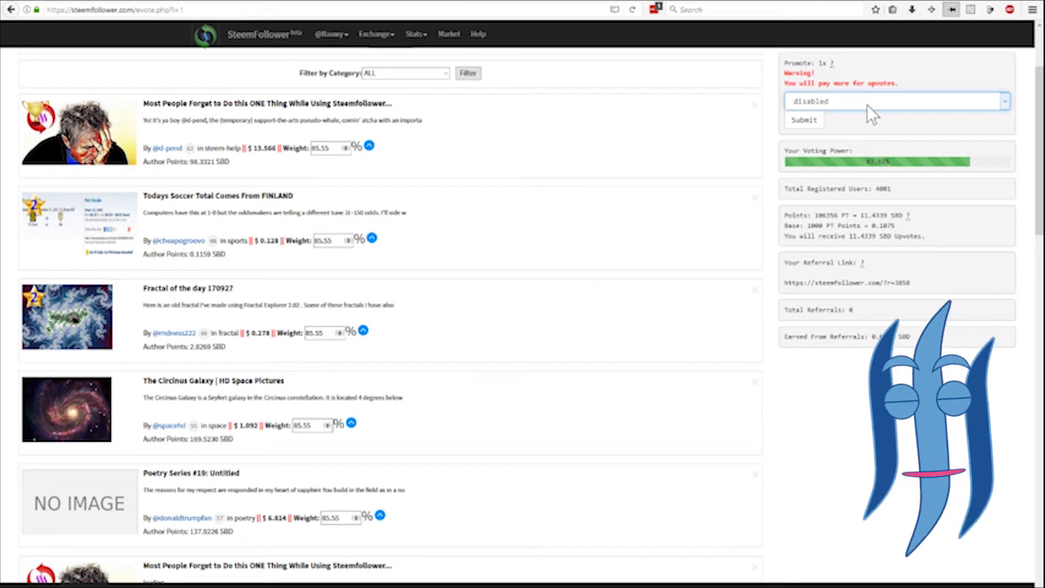
{"action": "left_click", "coordinate": [867, 105]}
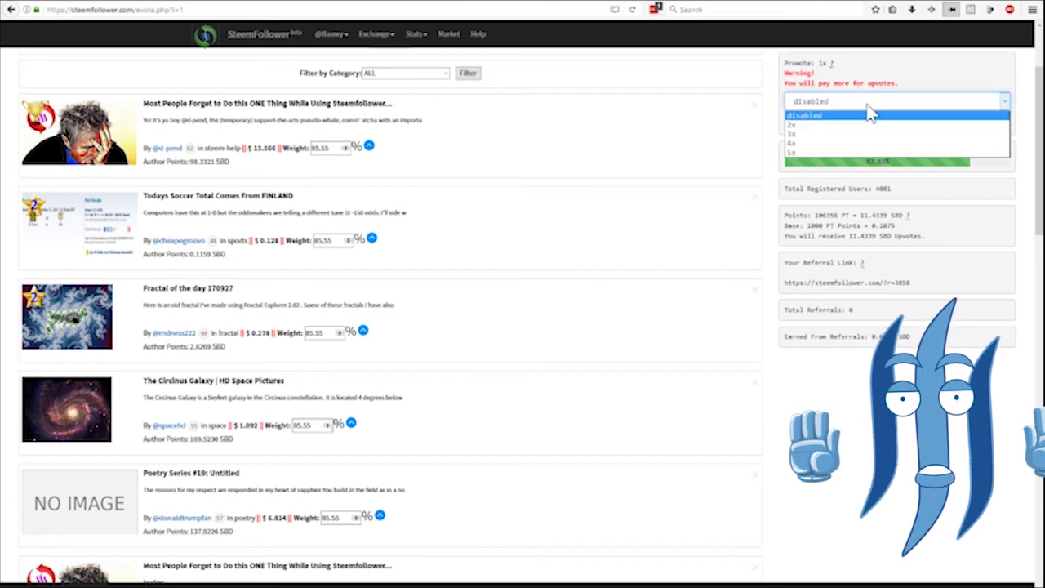
{"action": "left_click", "coordinate": [283, 275]}
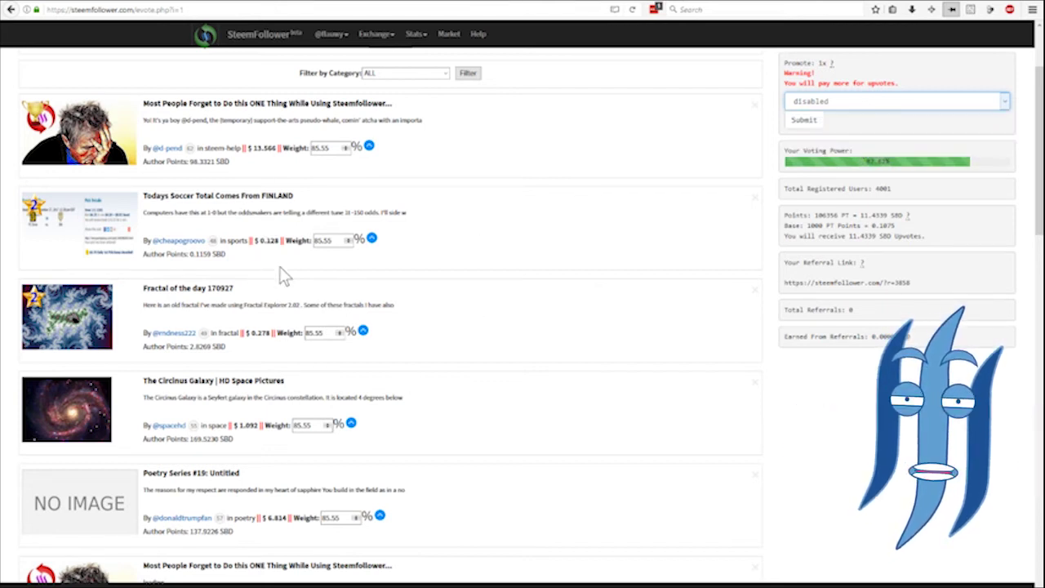
{"action": "scroll", "coordinate": [410, 315], "scroll_direction": "down", "scroll_amount": 3}
{"action": "scroll", "coordinate": [472, 315], "scroll_direction": "up", "scroll_amount": 3}
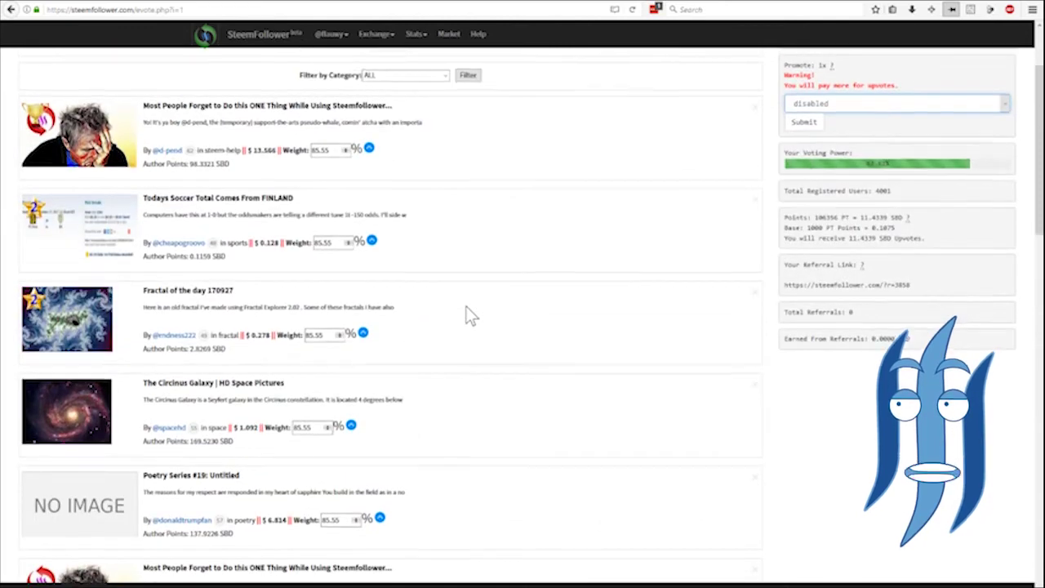
{"action": "scroll", "coordinate": [481, 302], "scroll_direction": "up", "scroll_amount": 2}
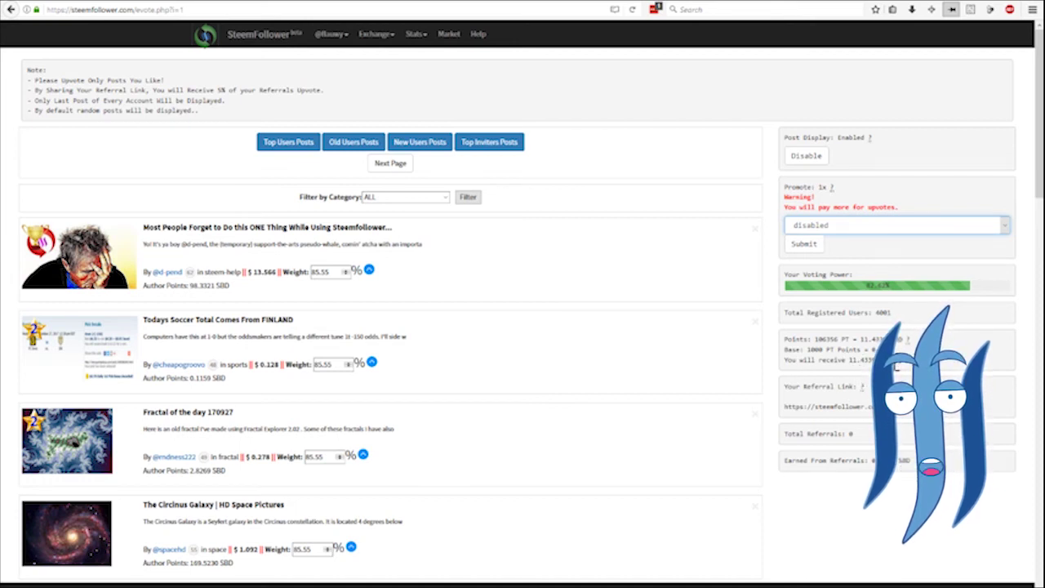
Examine the receivable upvote amount, the referral link section and the referral earnings in the account summary.
{"action": "left_click_drag", "start_coordinate": [849, 360], "coordinate": [875, 361]}
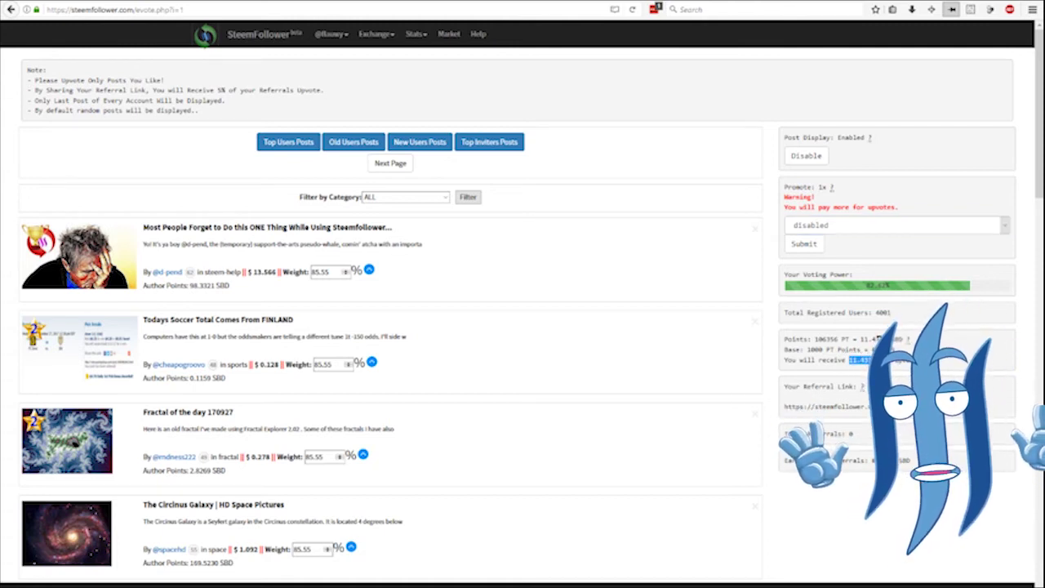
{"action": "left_click", "coordinate": [870, 361]}
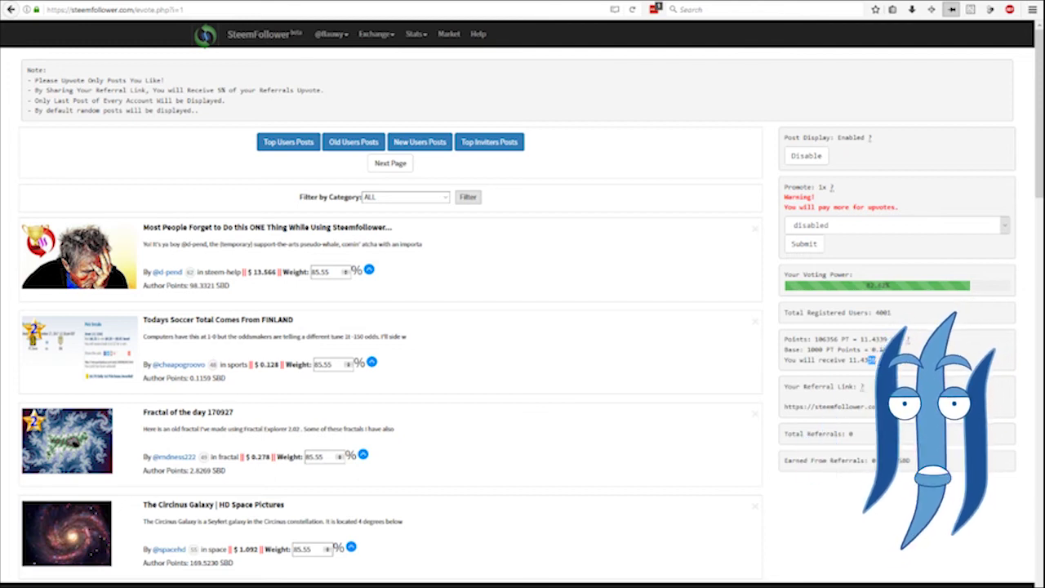
{"action": "left_click", "coordinate": [869, 377]}
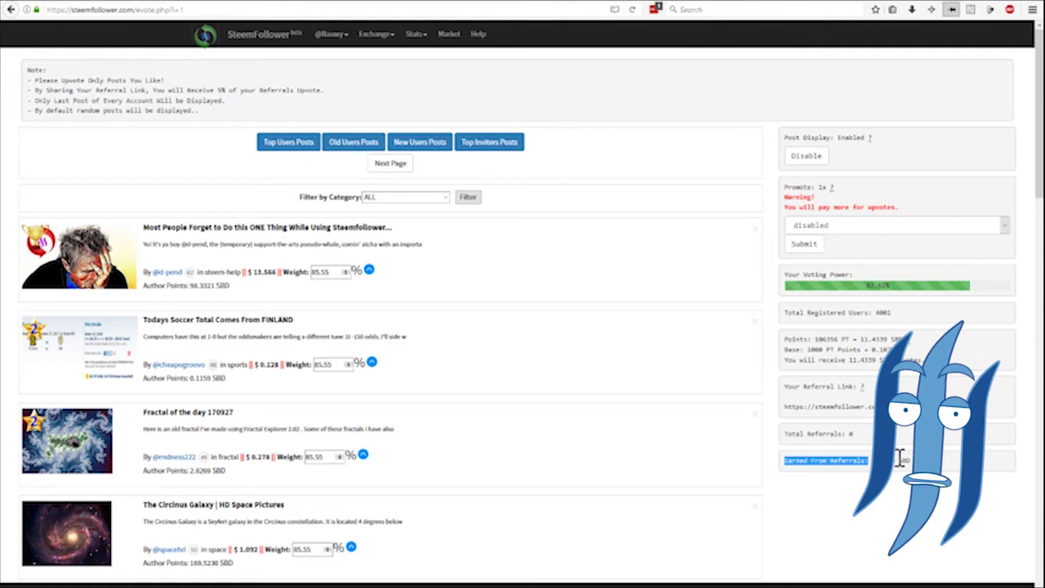
{"action": "left_click", "coordinate": [854, 441]}
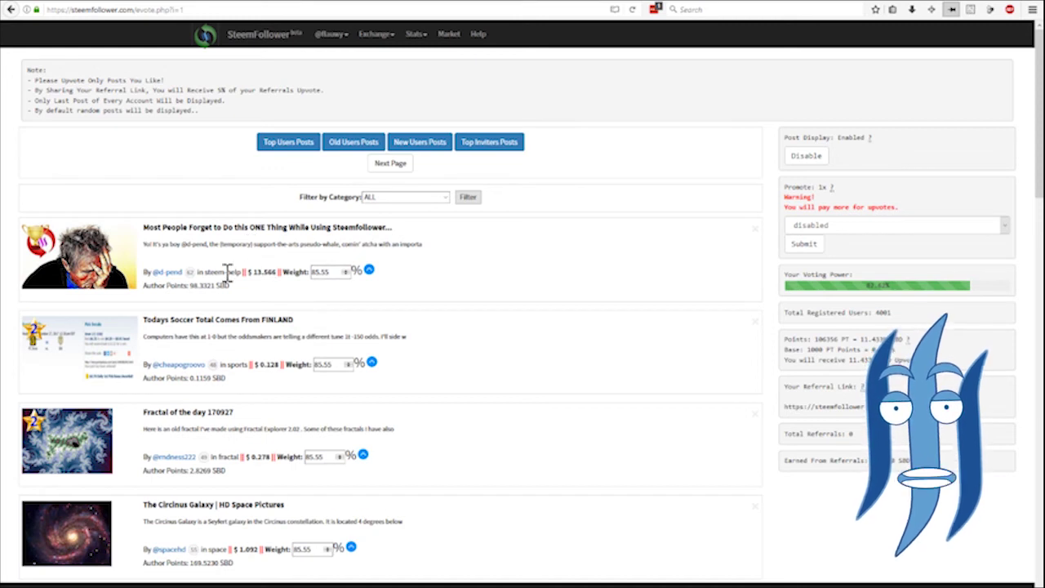
Open the post "Most People Forget to Do this ONE Thing While Using Steemfollower...", read it, set the vote weight to 10%, and close it.
{"action": "left_click", "coordinate": [216, 229]}
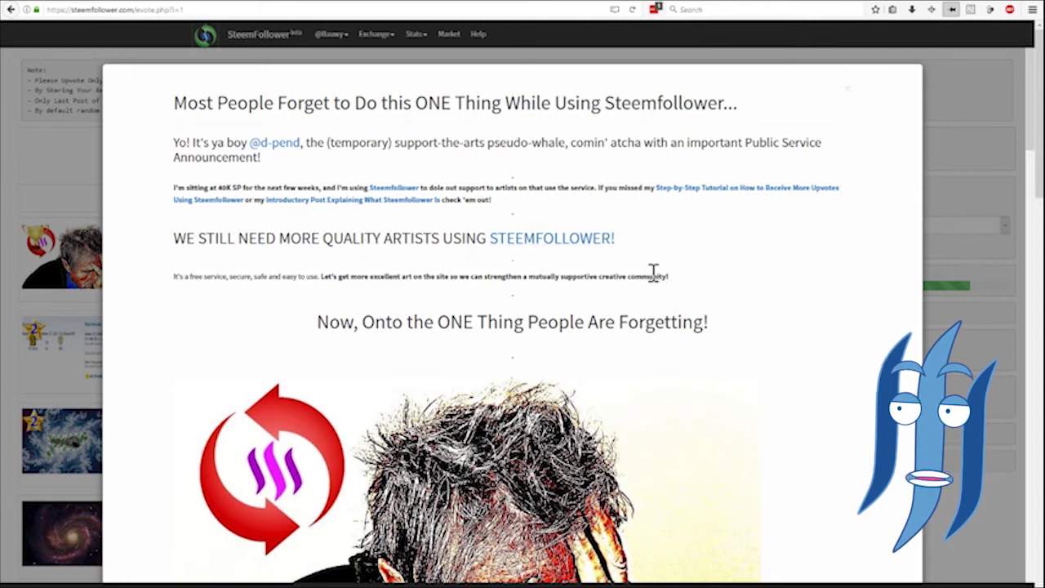
{"action": "scroll", "coordinate": [653, 272], "scroll_direction": "down", "scroll_amount": 3}
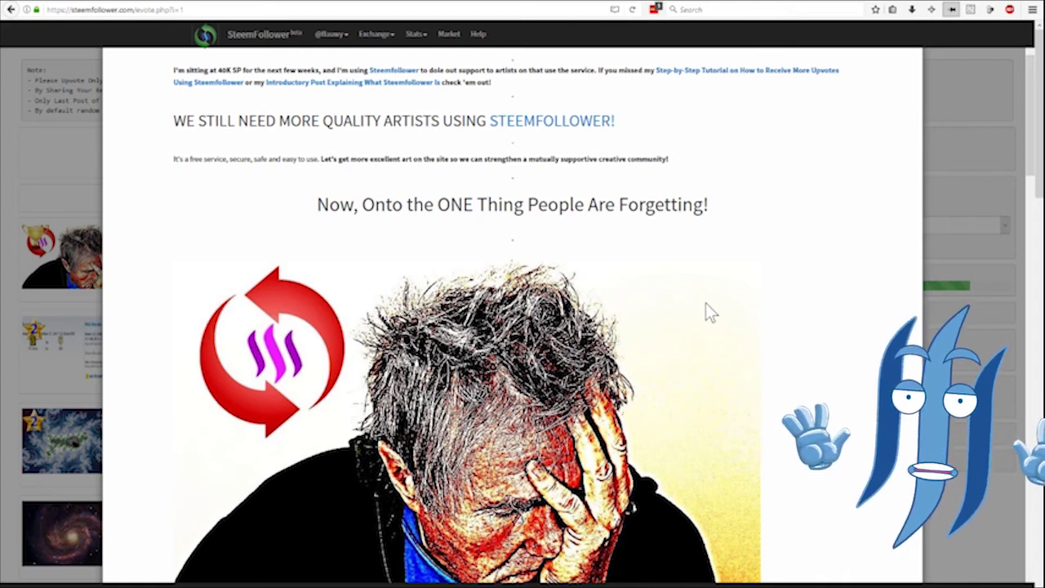
{"action": "scroll", "coordinate": [706, 306], "scroll_direction": "down", "scroll_amount": 3}
{"action": "scroll", "coordinate": [706, 311], "scroll_direction": "down", "scroll_amount": 6}
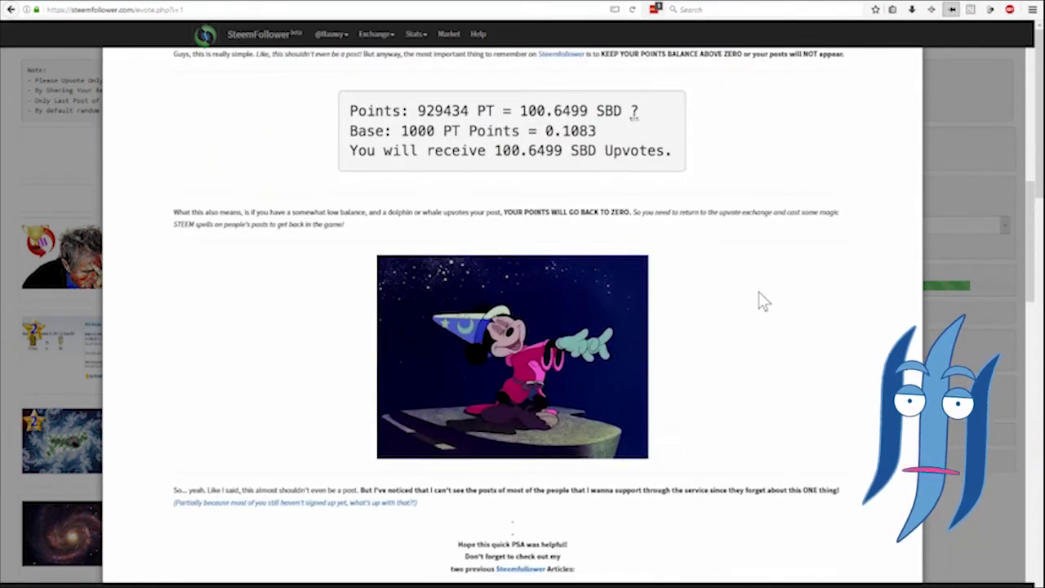
{"action": "scroll", "coordinate": [758, 299], "scroll_direction": "down", "scroll_amount": 8}
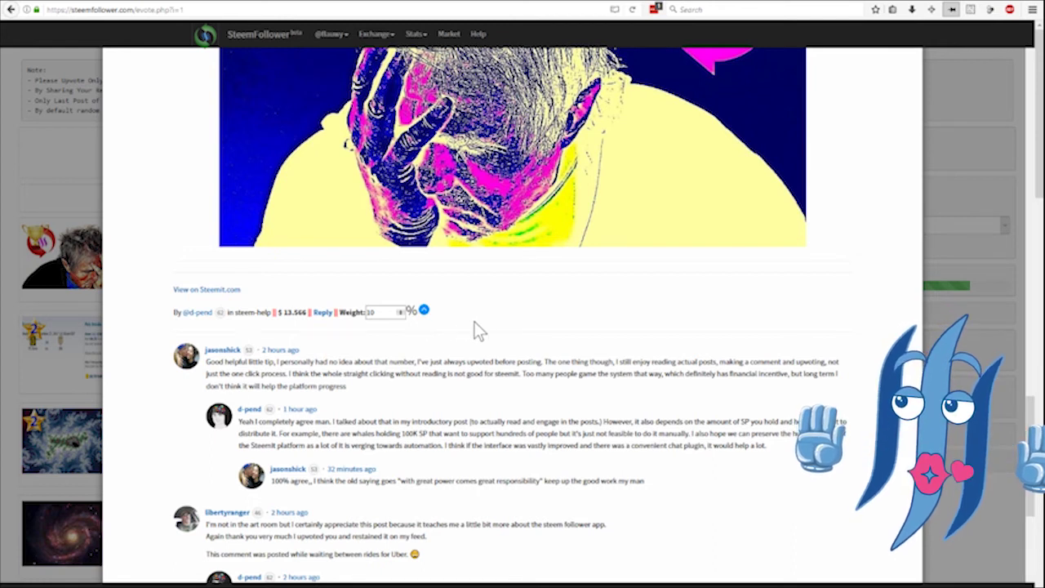
{"action": "scroll", "coordinate": [478, 331], "scroll_direction": "up", "scroll_amount": 3}
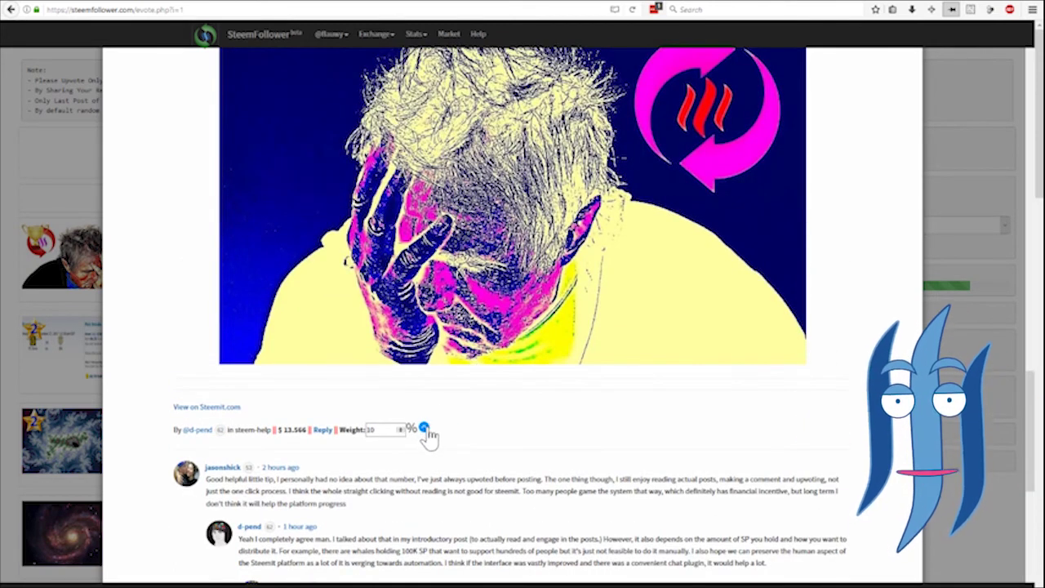
{"action": "left_click", "coordinate": [21, 360]}
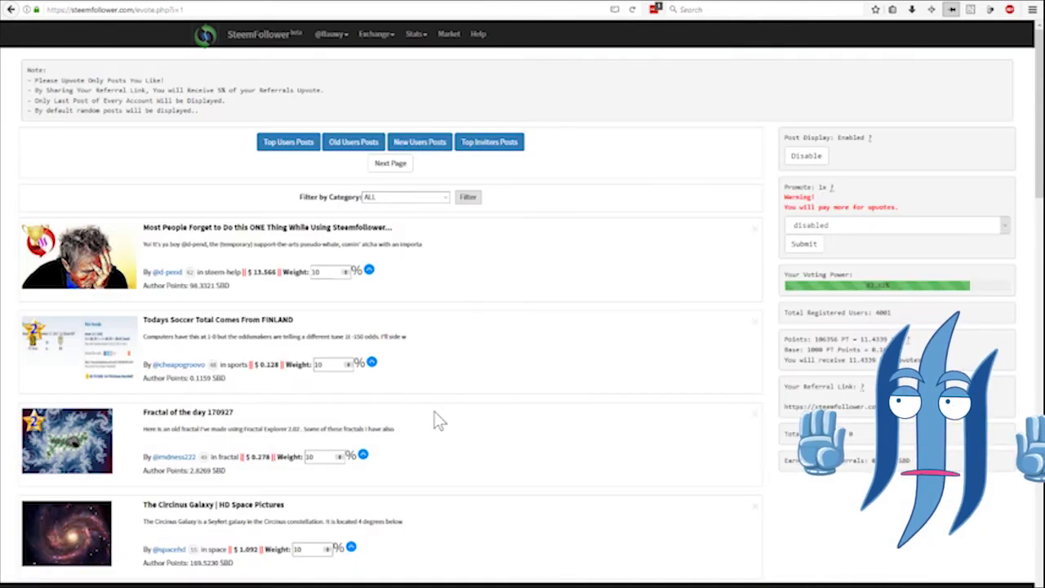
Upvote the first "Most People Forget to Do this ONE Thing While Using Steemfollower..." entry in the post list at 10% weight.
{"action": "scroll", "coordinate": [455, 441], "scroll_direction": "down", "scroll_amount": 10}
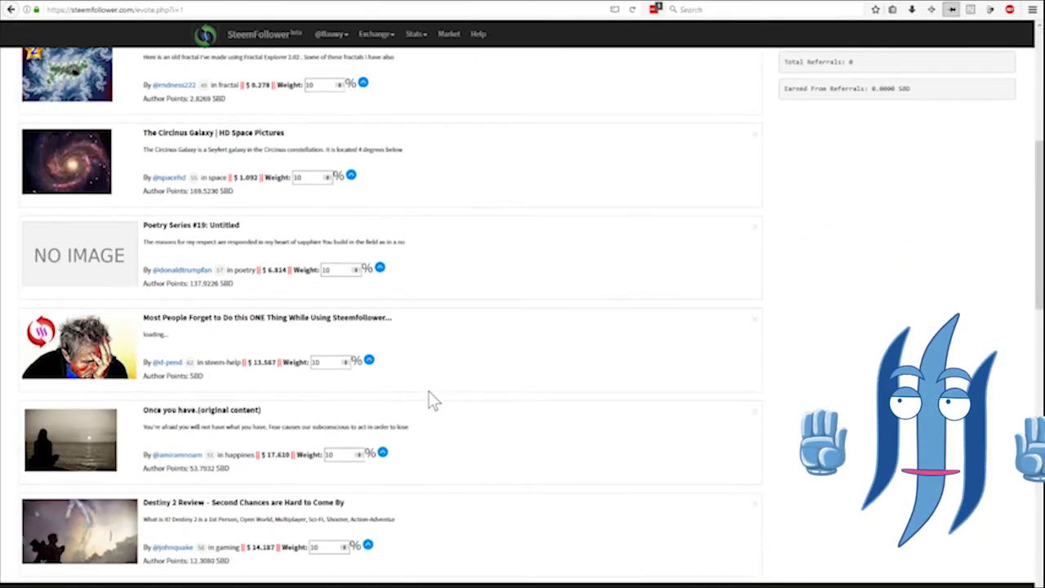
{"action": "scroll", "coordinate": [417, 375], "scroll_direction": "down", "scroll_amount": 2}
{"action": "scroll", "coordinate": [363, 400], "scroll_direction": "down", "scroll_amount": 4}
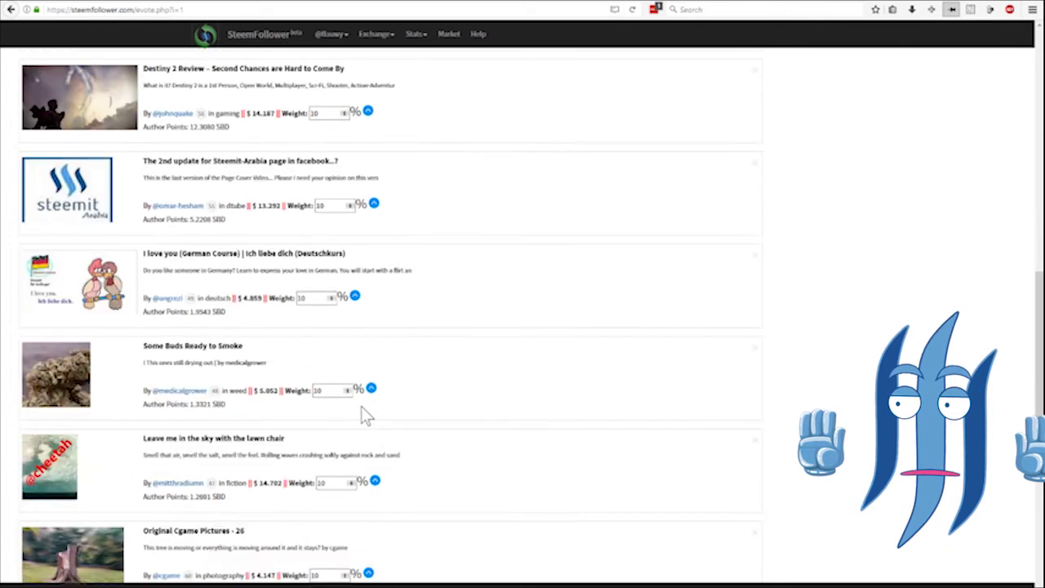
{"action": "scroll", "coordinate": [384, 409], "scroll_direction": "up", "scroll_amount": 7}
{"action": "scroll", "coordinate": [405, 408], "scroll_direction": "up", "scroll_amount": 6}
{"action": "scroll", "coordinate": [399, 396], "scroll_direction": "up", "scroll_amount": 3}
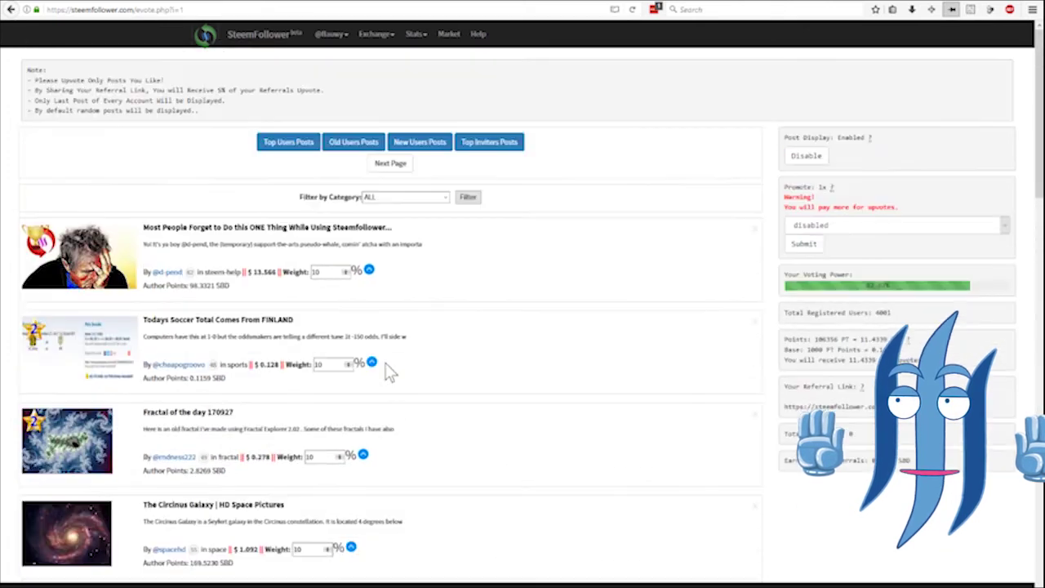
{"action": "left_click", "coordinate": [369, 271]}
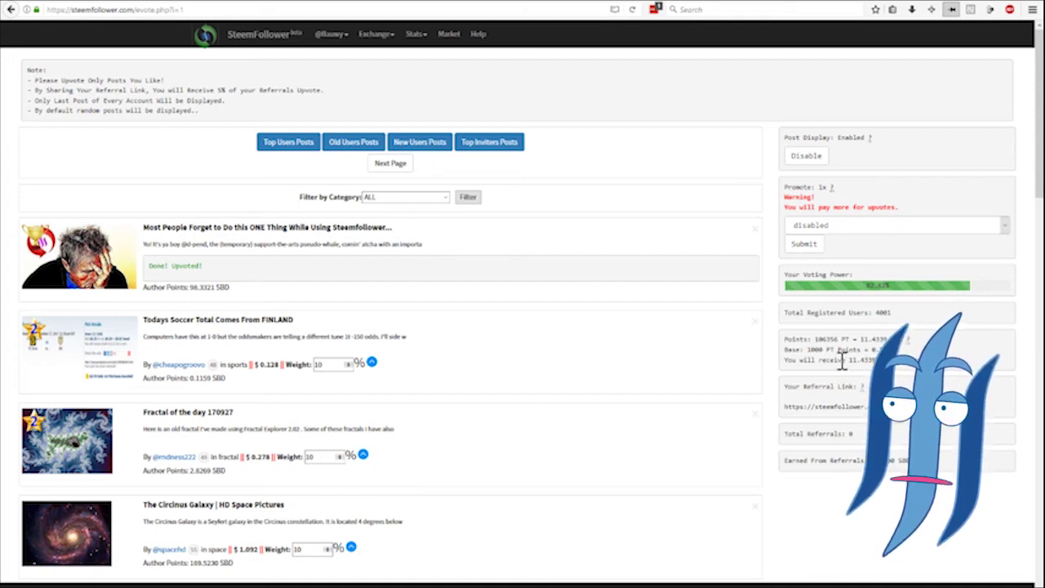
Examine the receivable upvote amount in the account summary and browse the category filter options without choosing one.
{"action": "left_click_drag", "start_coordinate": [846, 360], "coordinate": [877, 360]}
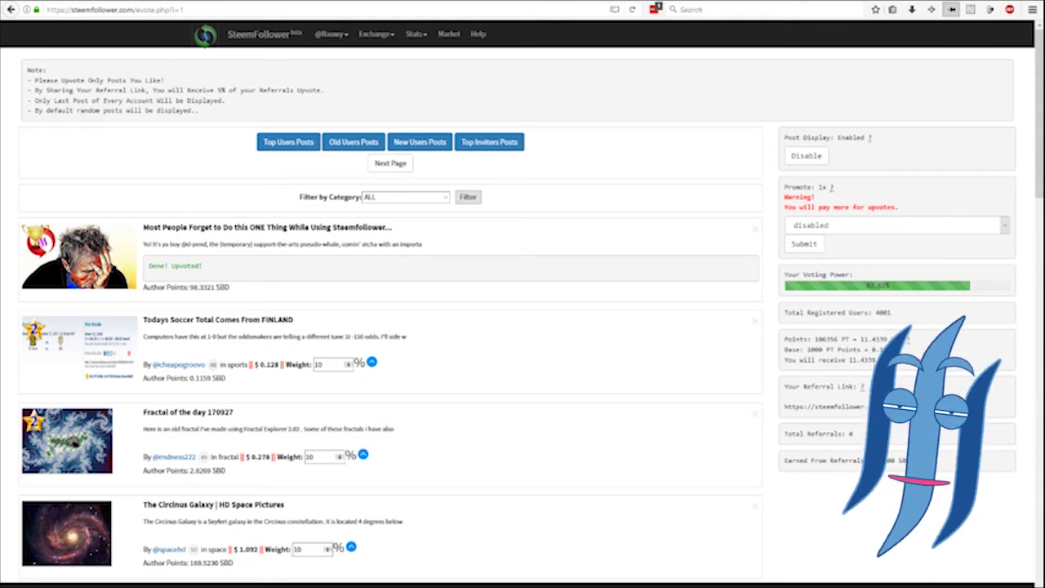
{"action": "left_click", "coordinate": [867, 361]}
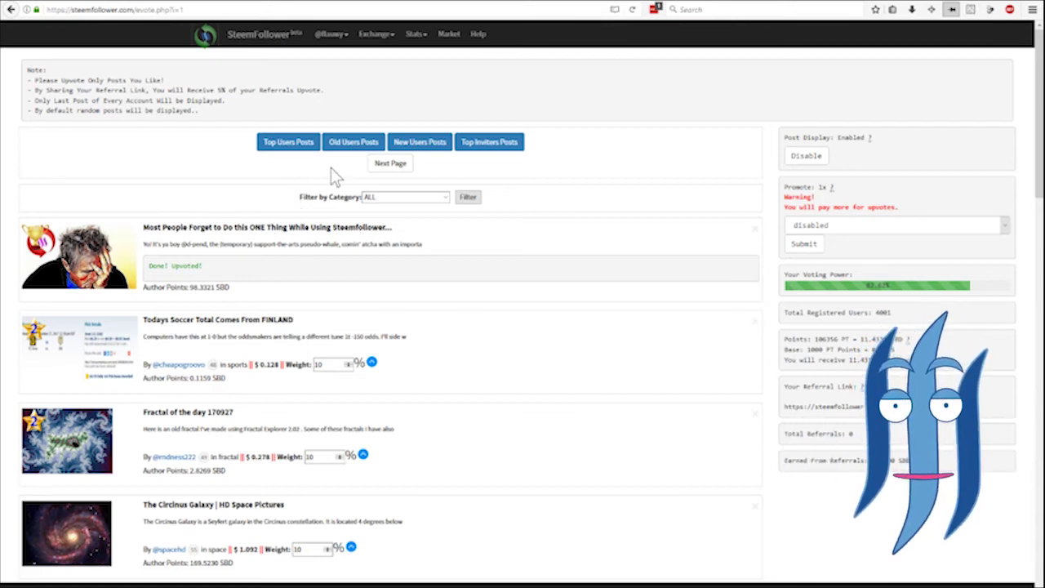
{"action": "left_click", "coordinate": [375, 199]}
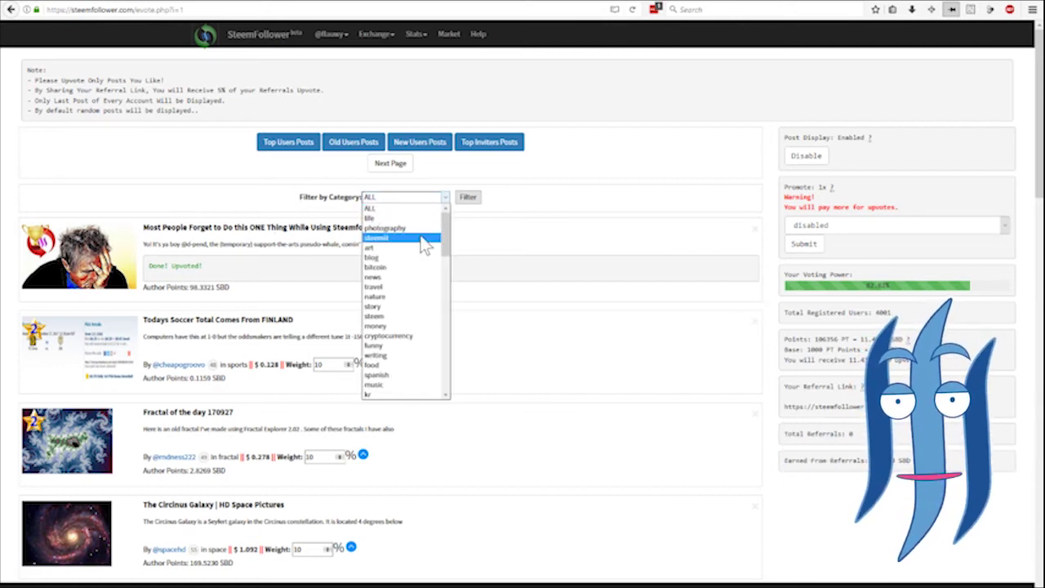
{"action": "scroll", "coordinate": [407, 314], "scroll_direction": "down", "scroll_amount": 8}
{"action": "scroll", "coordinate": [408, 318], "scroll_direction": "down", "scroll_amount": 10}
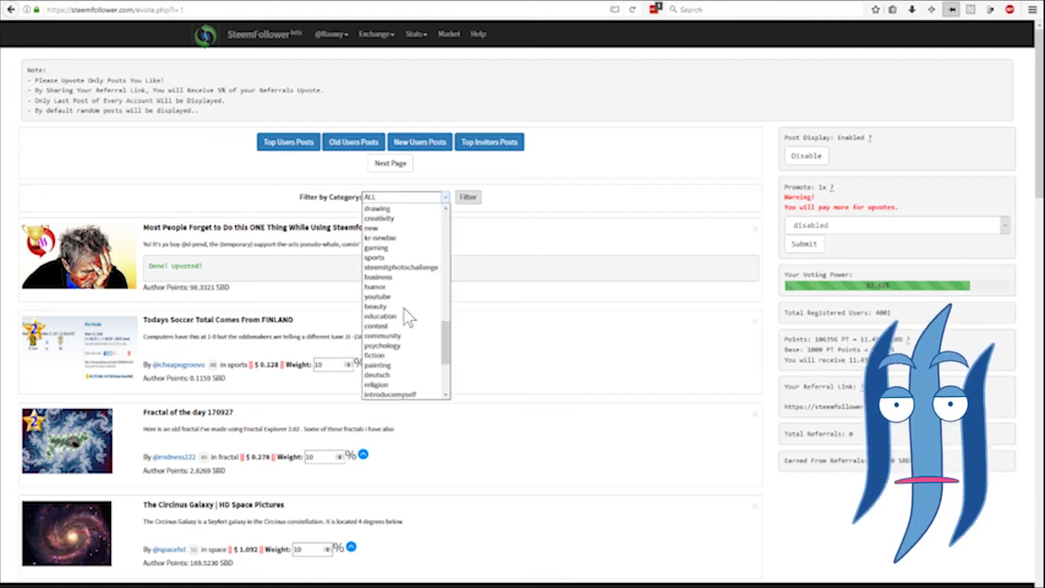
{"action": "left_click", "coordinate": [539, 192]}
Look over the listed posts and review the category filter choices again, leaving the filter at ALL.
{"action": "scroll", "coordinate": [410, 389], "scroll_direction": "down", "scroll_amount": 5}
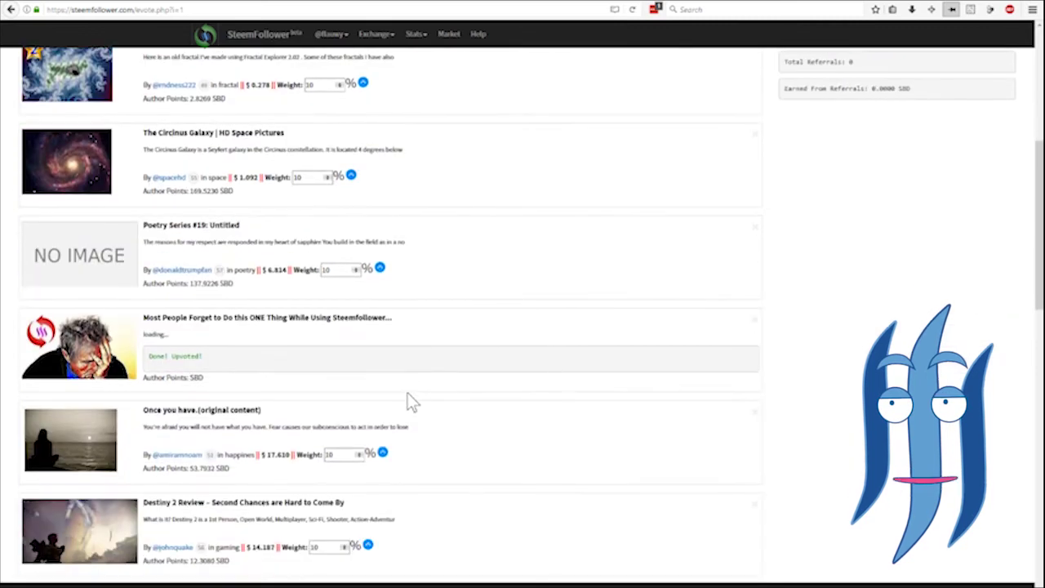
{"action": "scroll", "coordinate": [411, 400], "scroll_direction": "down", "scroll_amount": 1}
{"action": "scroll", "coordinate": [411, 400], "scroll_direction": "up", "scroll_amount": 4}
{"action": "scroll", "coordinate": [410, 396], "scroll_direction": "up", "scroll_amount": 2}
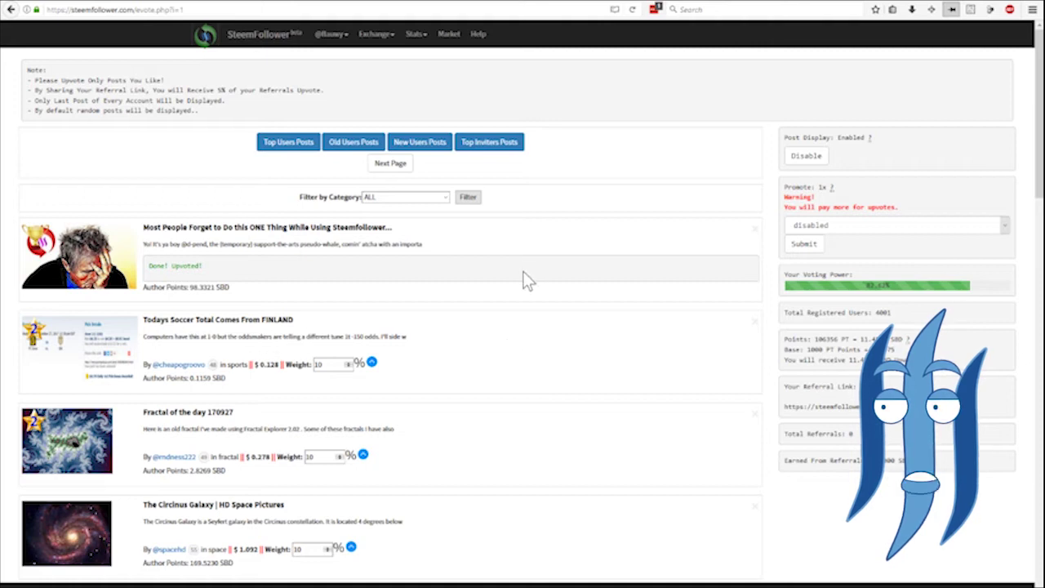
{"action": "left_click", "coordinate": [404, 198]}
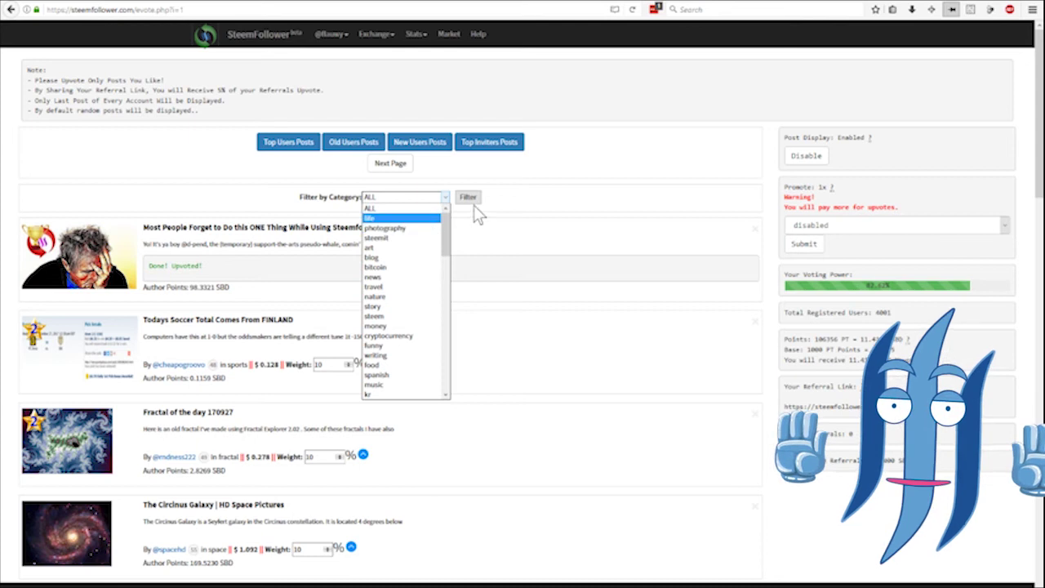
{"action": "left_click", "coordinate": [558, 186]}
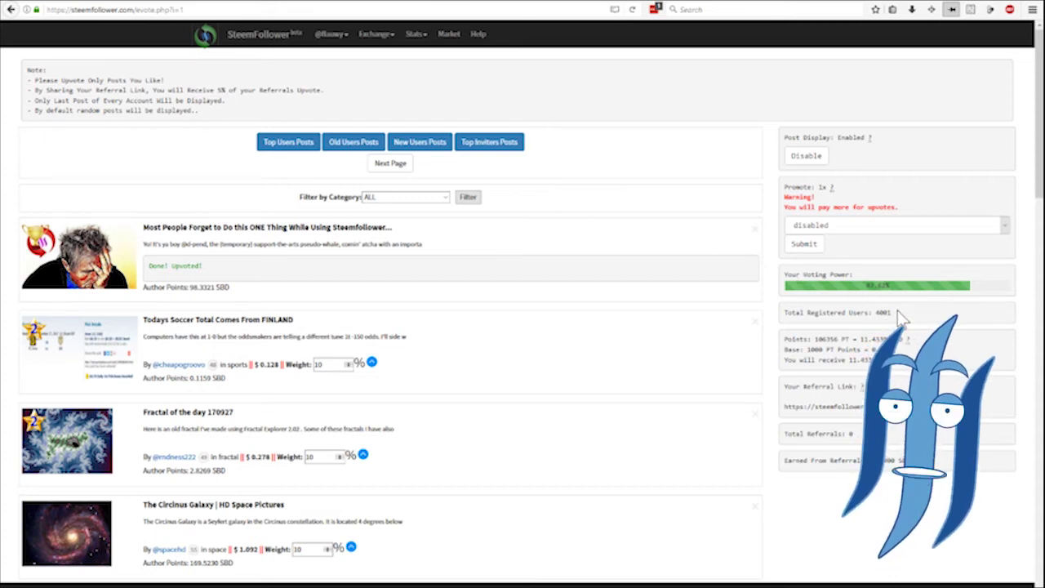
Examine the total registered users figure and skim the whole post list with its vote weights and author points.
{"action": "left_click_drag", "start_coordinate": [898, 316], "coordinate": [878, 313]}
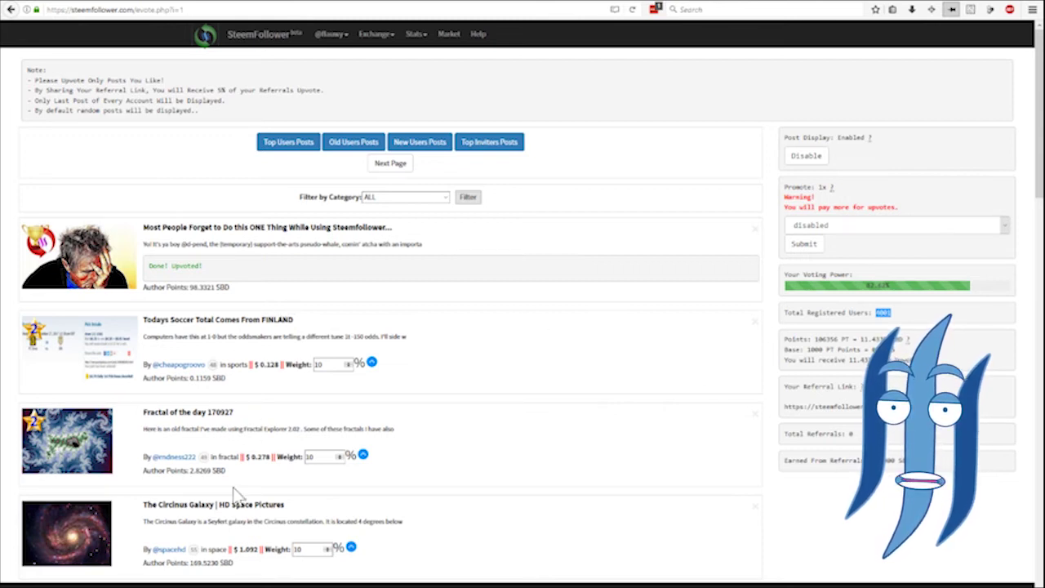
{"action": "double_click", "coordinate": [308, 459]}
{"action": "scroll", "coordinate": [398, 463], "scroll_direction": "down", "scroll_amount": 2}
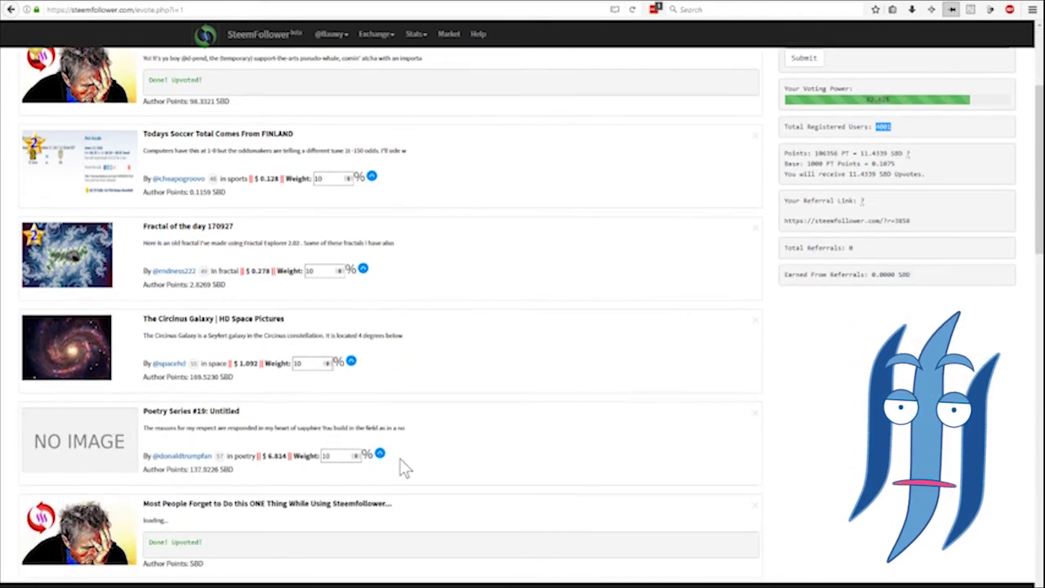
{"action": "scroll", "coordinate": [401, 464], "scroll_direction": "down", "scroll_amount": 5}
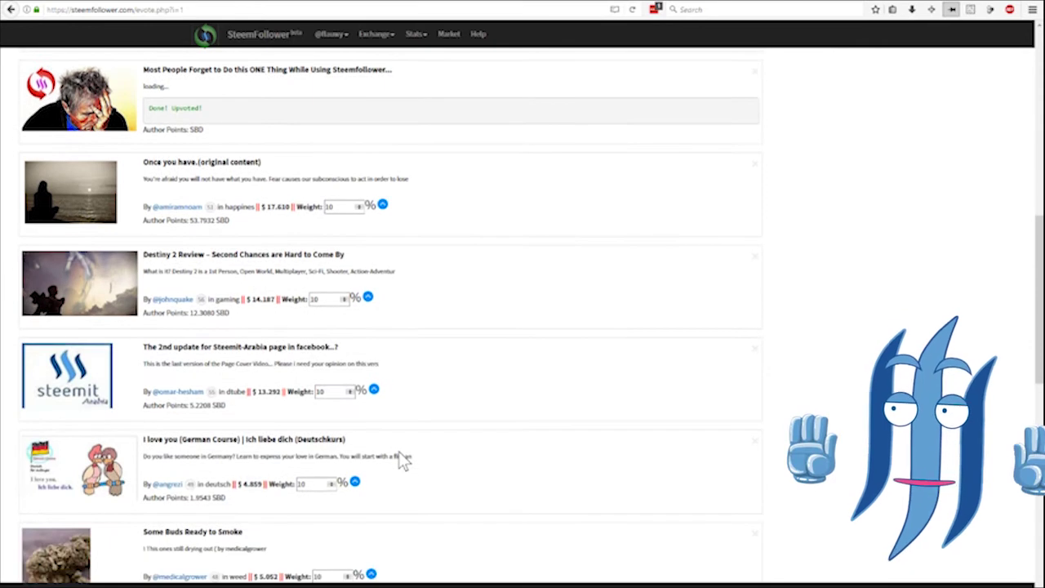
{"action": "scroll", "coordinate": [402, 462], "scroll_direction": "up", "scroll_amount": 1}
{"action": "scroll", "coordinate": [402, 461], "scroll_direction": "down", "scroll_amount": 3}
{"action": "scroll", "coordinate": [400, 461], "scroll_direction": "down", "scroll_amount": 5}
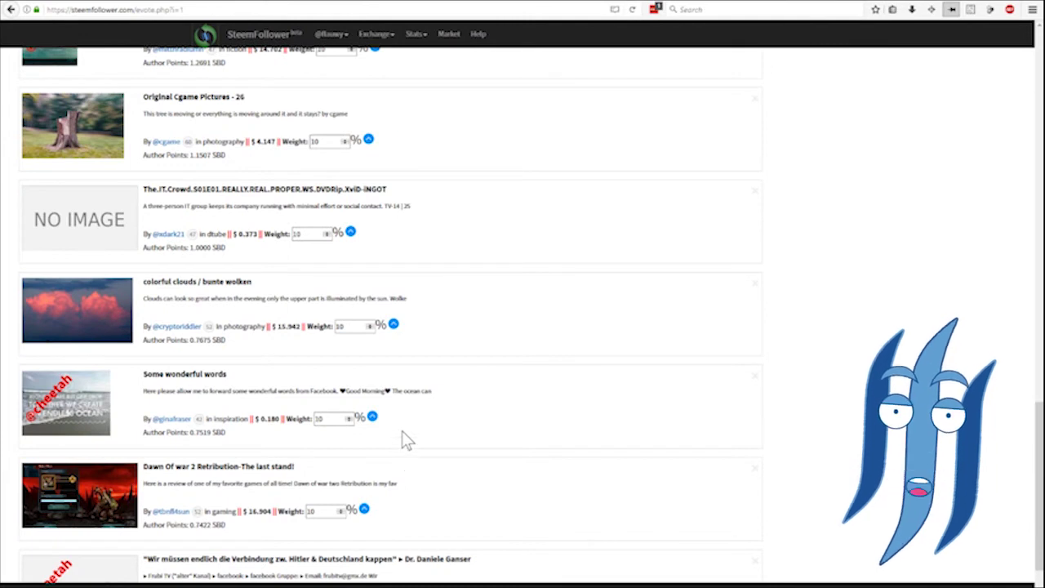
{"action": "scroll", "coordinate": [309, 462], "scroll_direction": "up", "scroll_amount": 8}
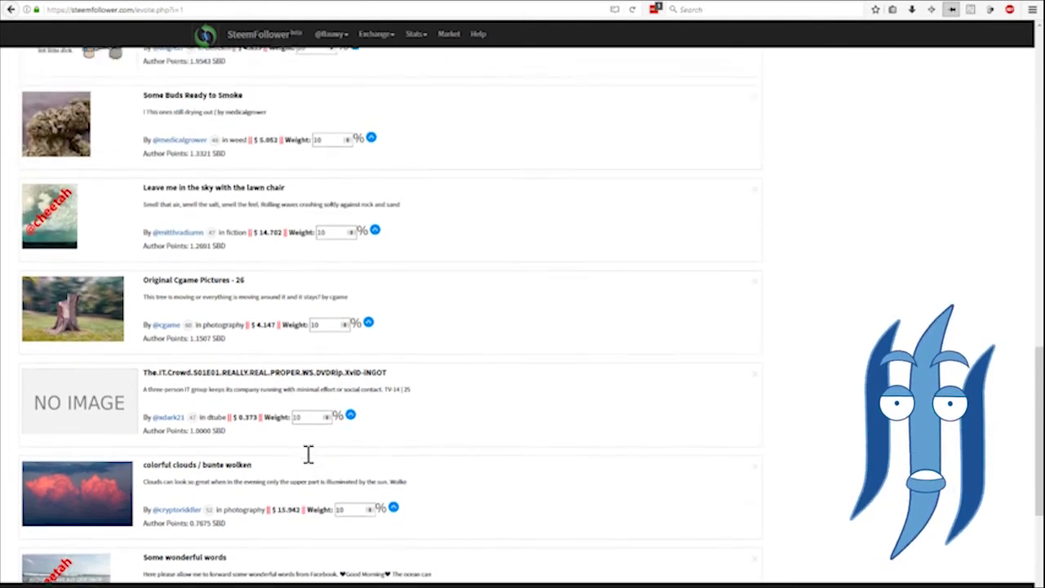
{"action": "scroll", "coordinate": [309, 454], "scroll_direction": "up", "scroll_amount": 10}
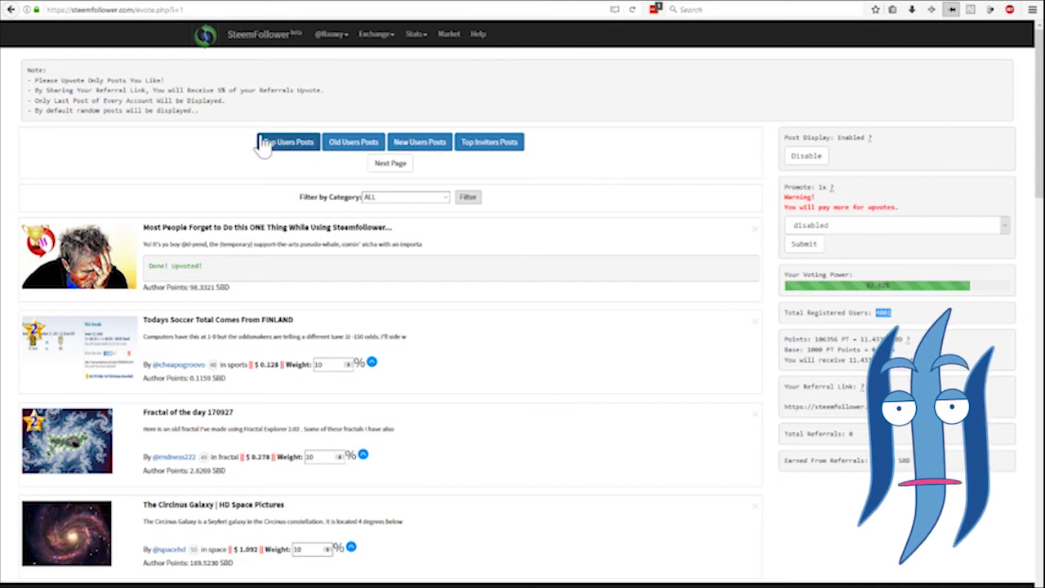
Open the follow exchange page and look through its randomly generated list of accounts to follow.
{"action": "left_click", "coordinate": [378, 34]}
{"action": "left_click", "coordinate": [387, 66]}
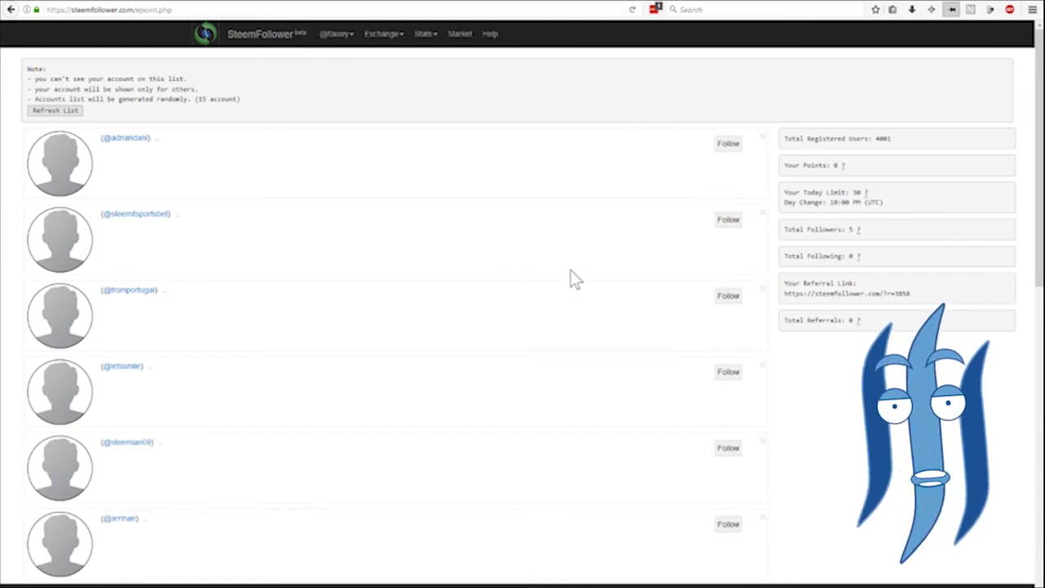
{"action": "scroll", "coordinate": [571, 278], "scroll_direction": "down", "scroll_amount": 5}
{"action": "scroll", "coordinate": [563, 279], "scroll_direction": "down", "scroll_amount": 1}
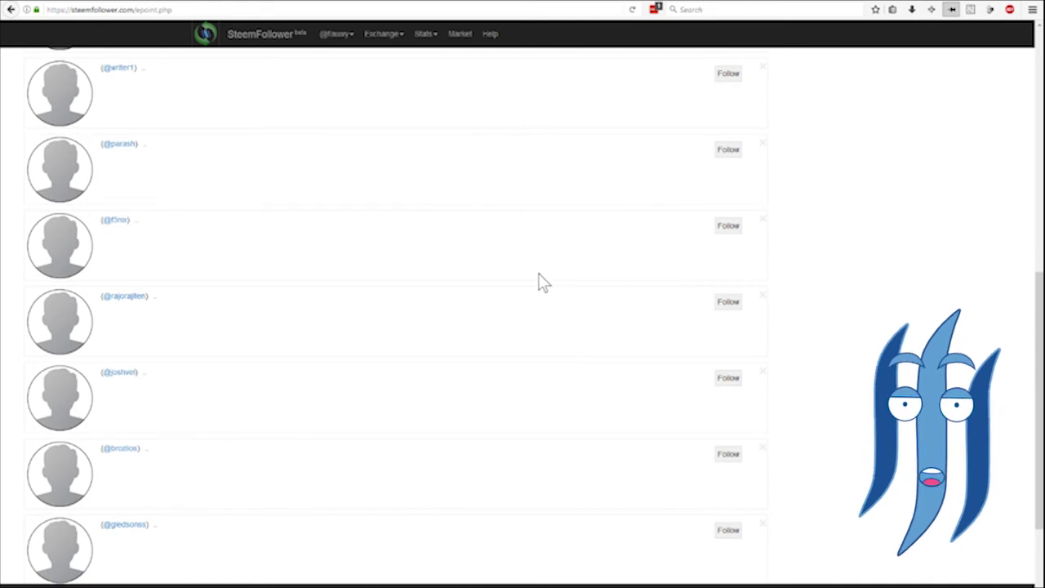
{"action": "scroll", "coordinate": [539, 277], "scroll_direction": "up", "scroll_amount": 8}
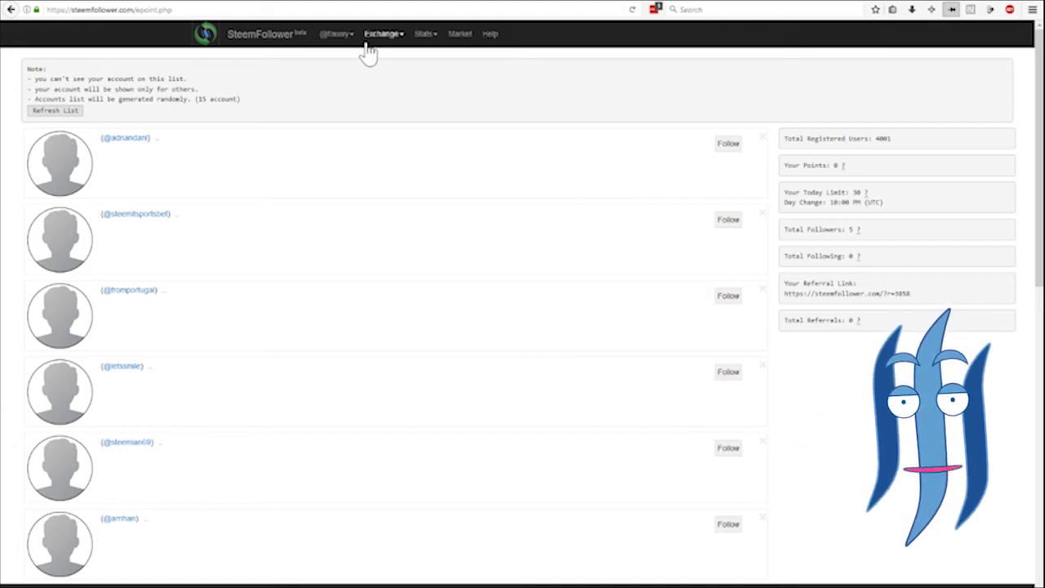
View the Steemit contest post on suggesting a new Steemfollower feature, and return to the follow exchange page.
{"action": "left_click", "coordinate": [296, 6]}
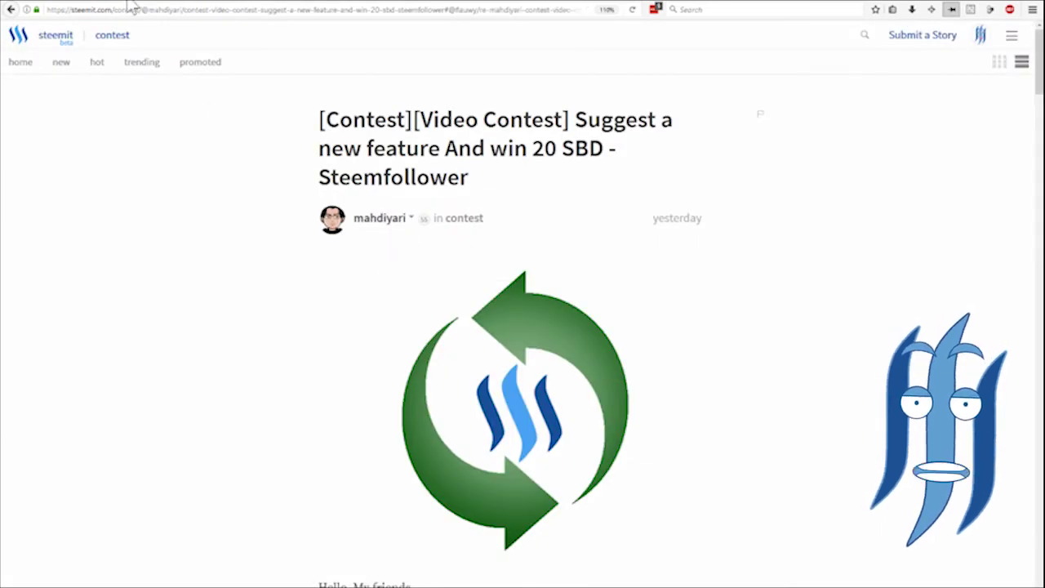
{"action": "left_click", "coordinate": [68, 4]}
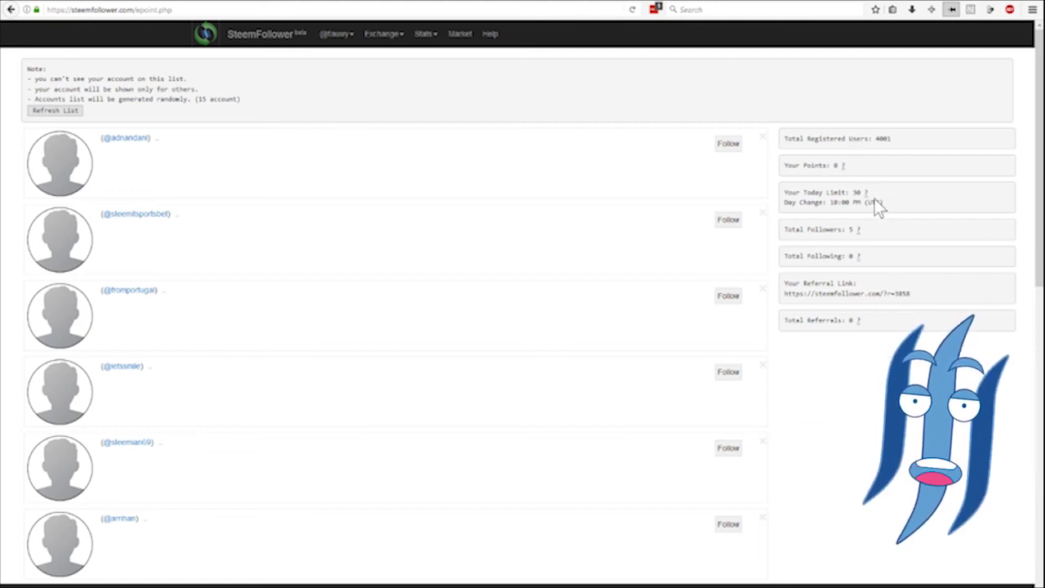
Open the account's Stats page and examine the number of upvotes received today.
{"action": "left_click", "coordinate": [434, 46]}
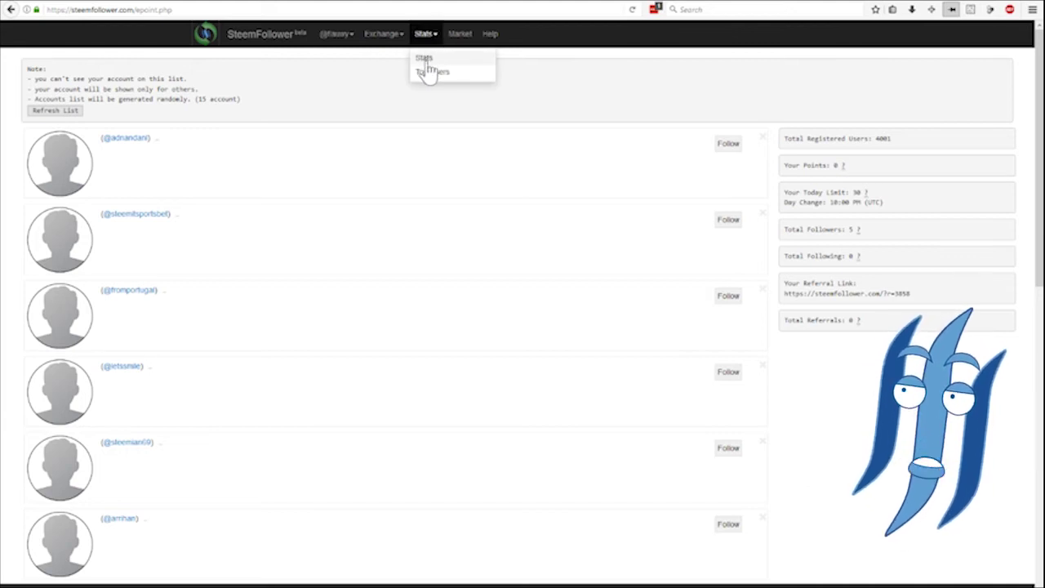
{"action": "left_click", "coordinate": [425, 61]}
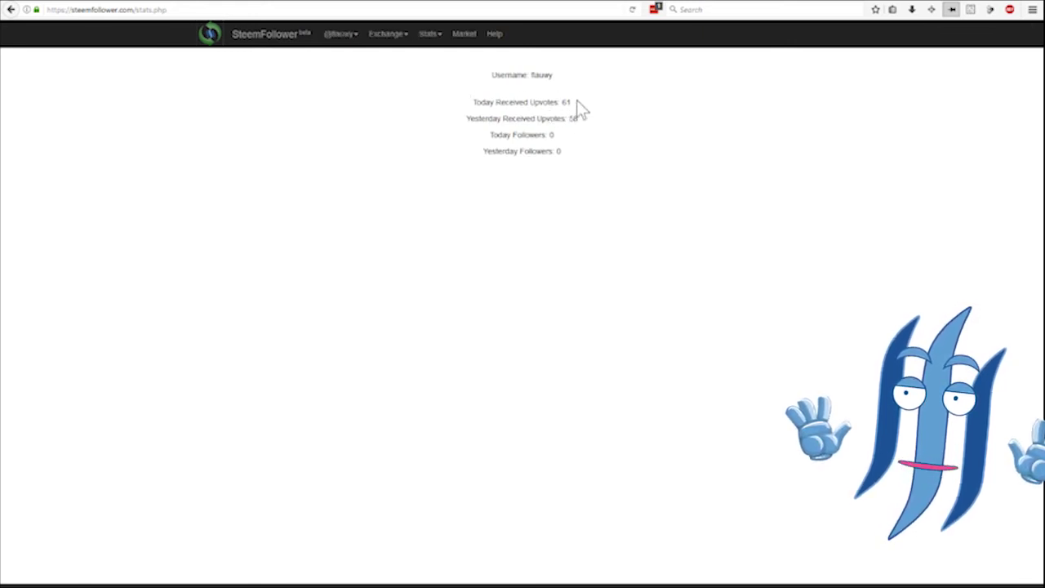
{"action": "left_click_drag", "start_coordinate": [577, 102], "coordinate": [548, 101]}
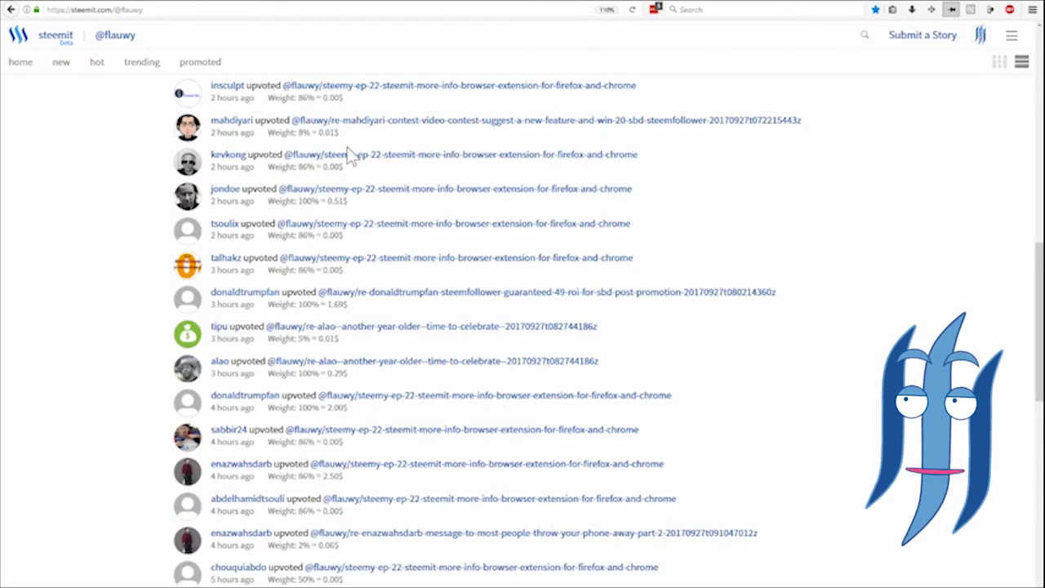
Switch to the Steemit profile's incoming votes history and examine the weights and dollar values of the received upvotes.
{"action": "scroll", "coordinate": [358, 153], "scroll_direction": "up", "scroll_amount": 15}
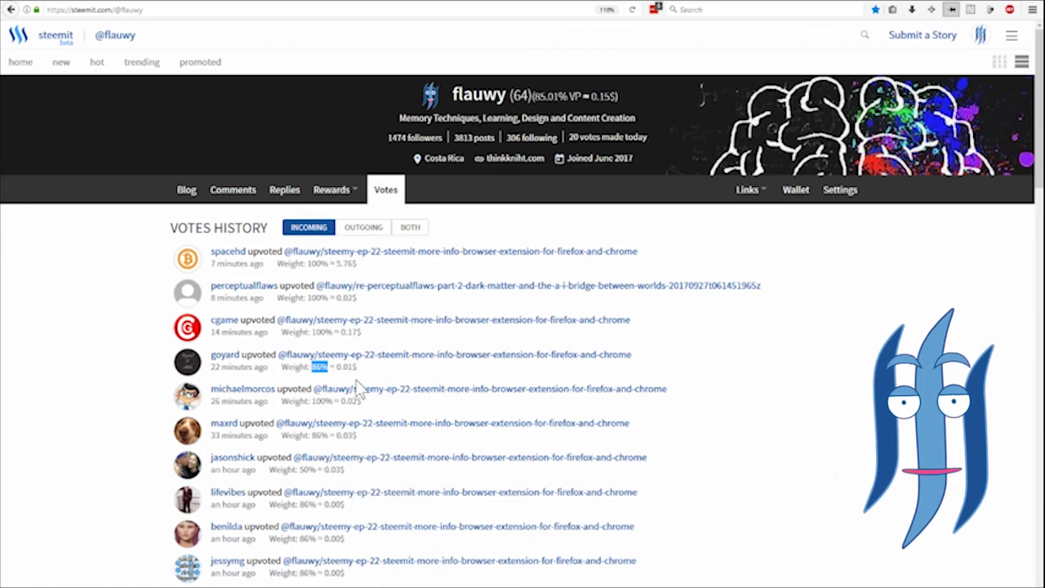
{"action": "scroll", "coordinate": [376, 392], "scroll_direction": "down", "scroll_amount": 2}
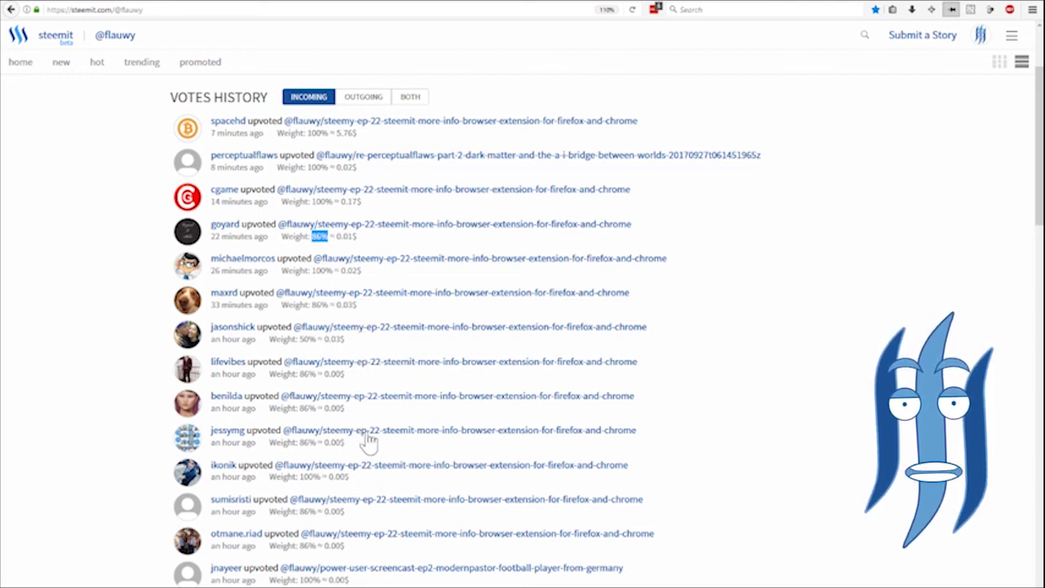
{"action": "left_click_drag", "start_coordinate": [349, 407], "coordinate": [300, 408]}
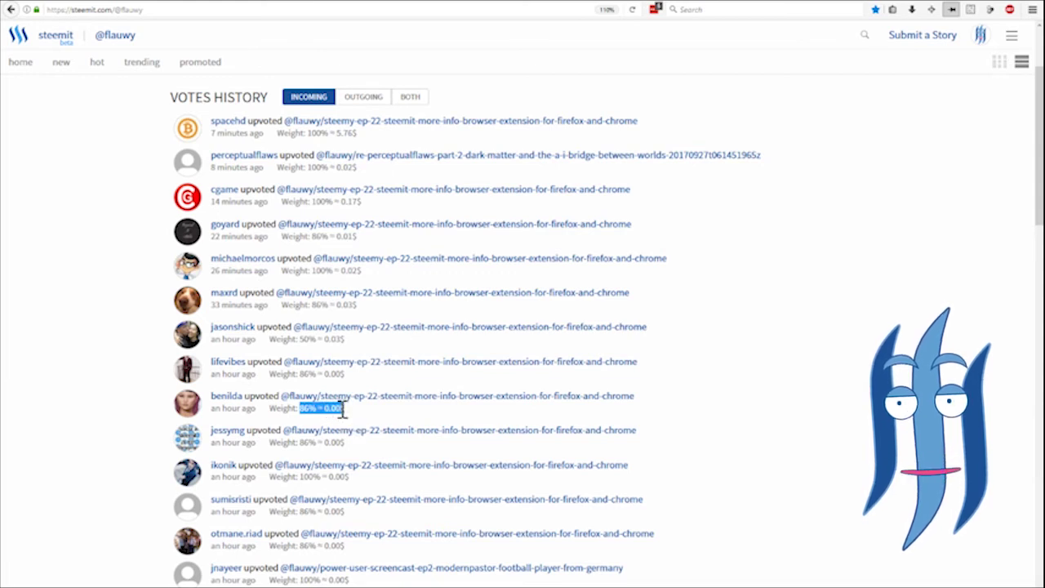
{"action": "scroll", "coordinate": [364, 441], "scroll_direction": "down", "scroll_amount": 3}
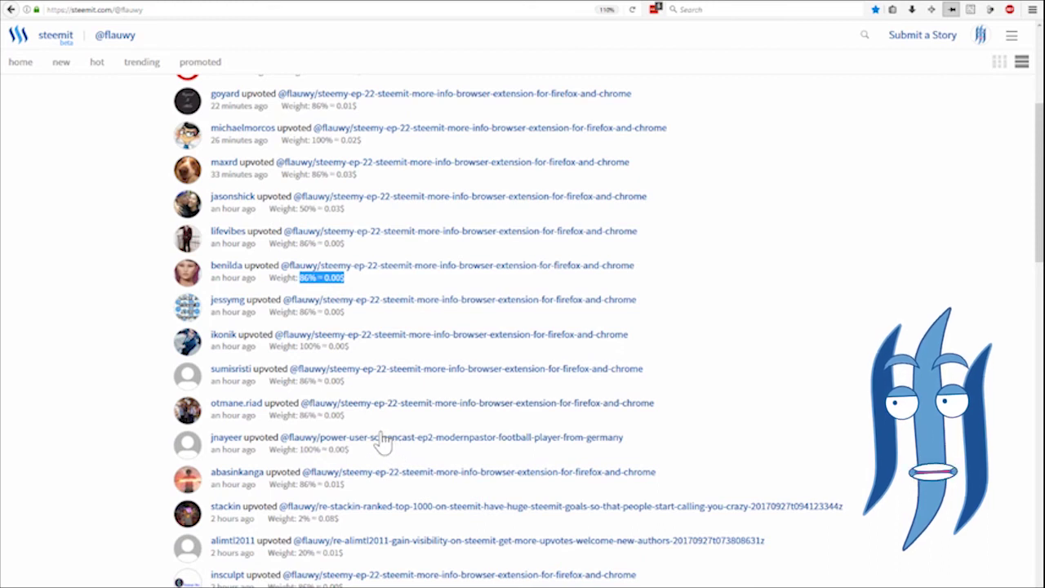
{"action": "scroll", "coordinate": [384, 441], "scroll_direction": "down", "scroll_amount": 2}
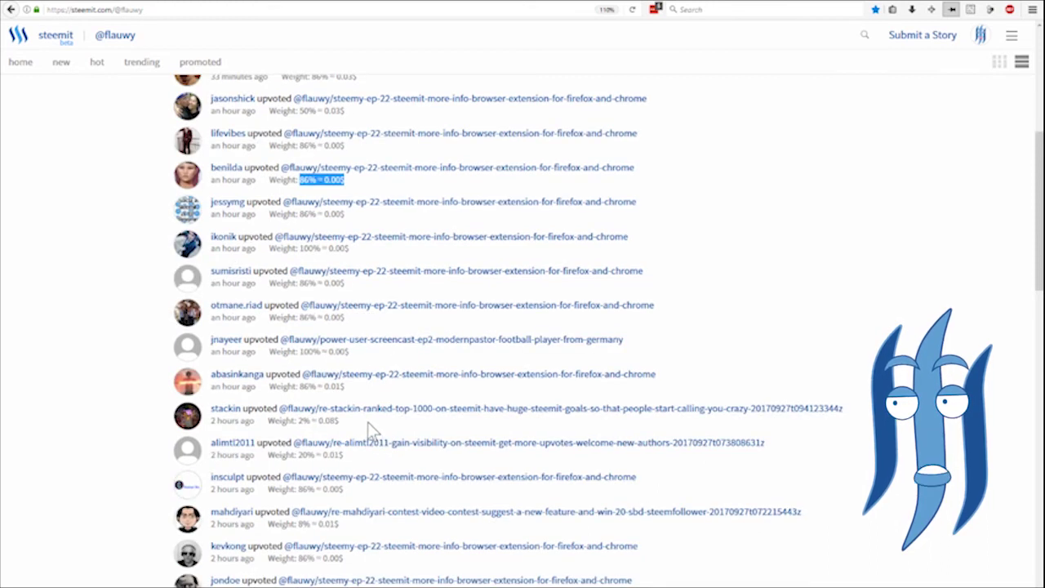
{"action": "scroll", "coordinate": [389, 449], "scroll_direction": "down", "scroll_amount": 5}
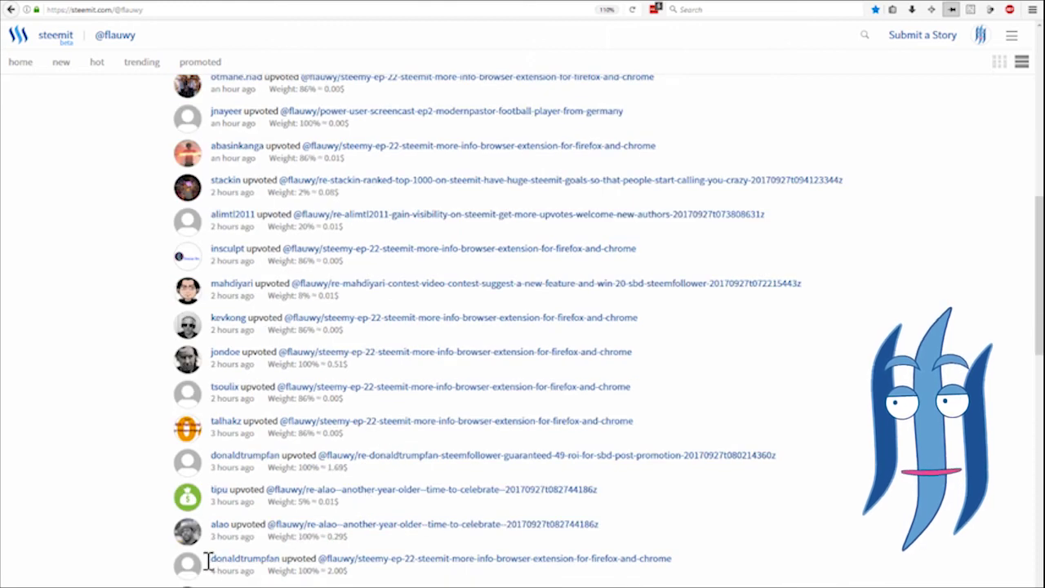
{"action": "left_click_drag", "start_coordinate": [208, 560], "coordinate": [363, 579]}
{"action": "left_click", "coordinate": [362, 578]}
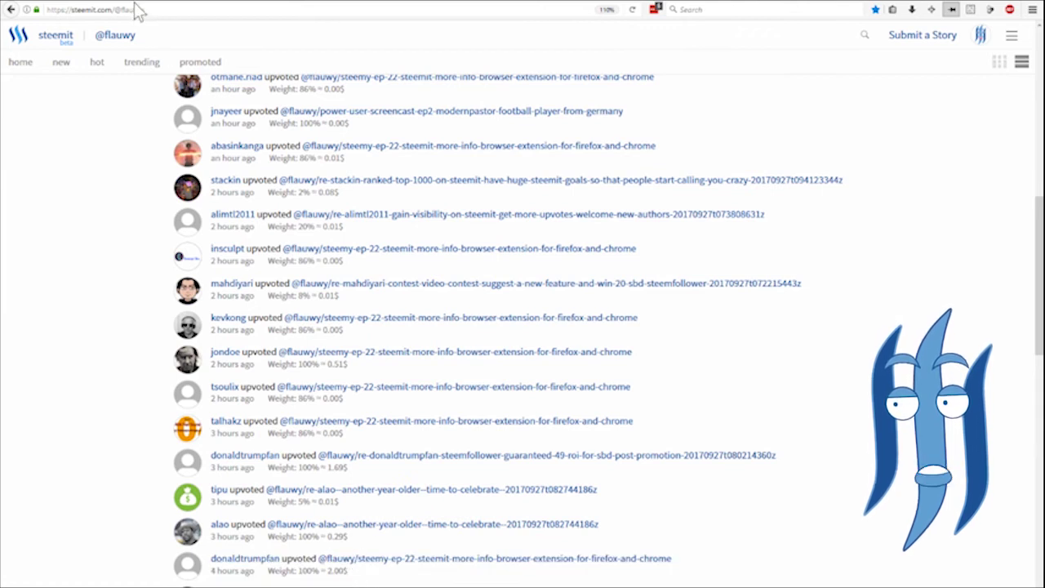
Return to SteemFollower, open the Market, and log in by filling in the saved market password.
{"action": "key", "text": "ctrl+Tab"}
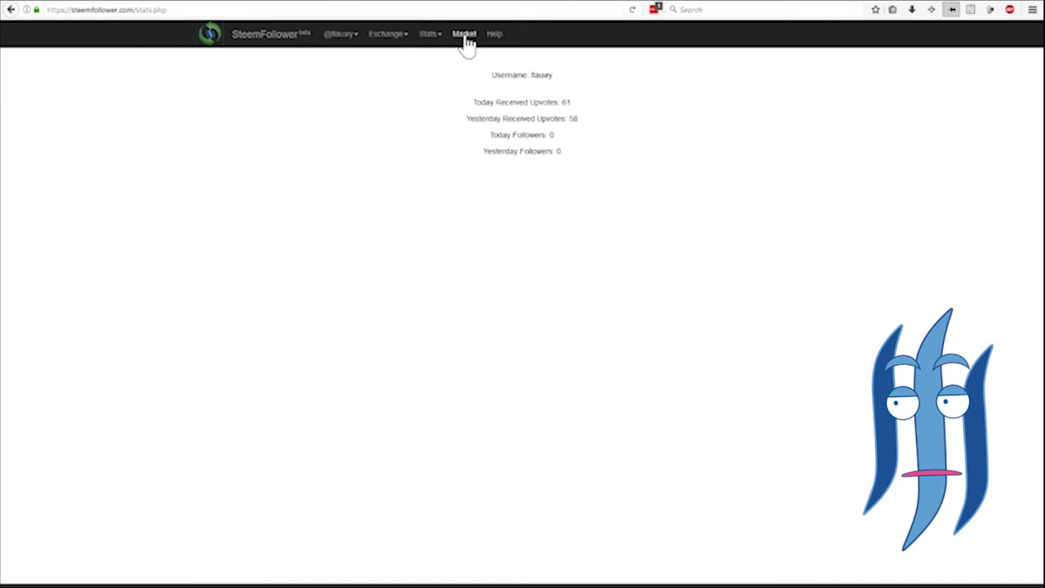
{"action": "left_click", "coordinate": [464, 35]}
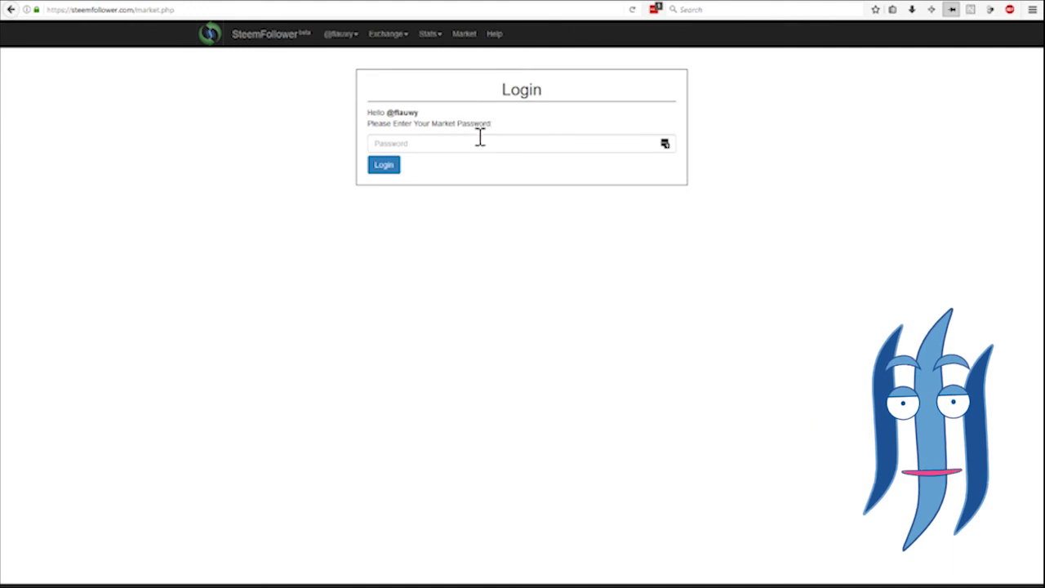
{"action": "left_click", "coordinate": [663, 143]}
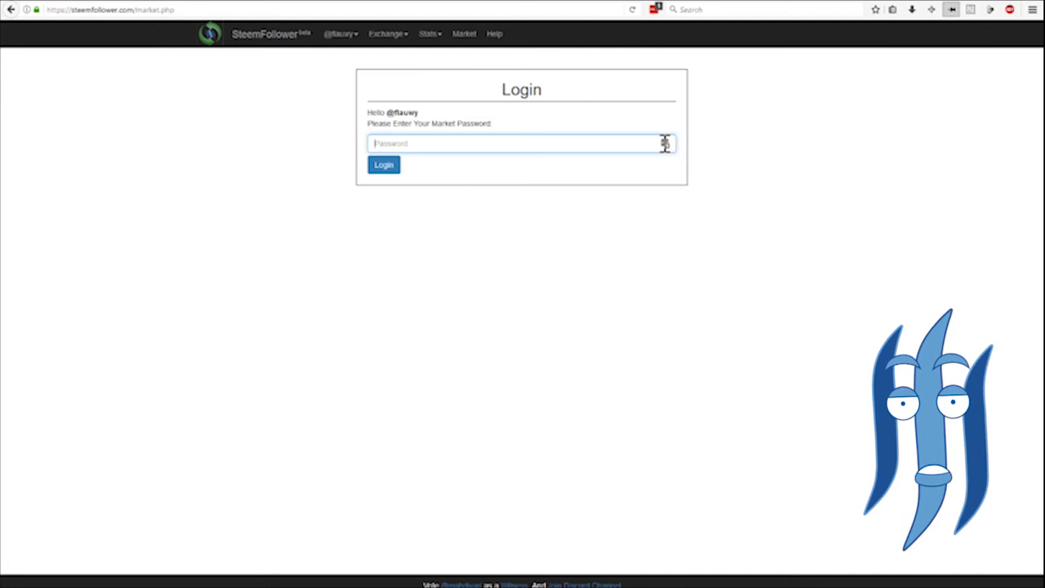
{"action": "left_click", "coordinate": [663, 143]}
{"action": "left_click", "coordinate": [549, 211]}
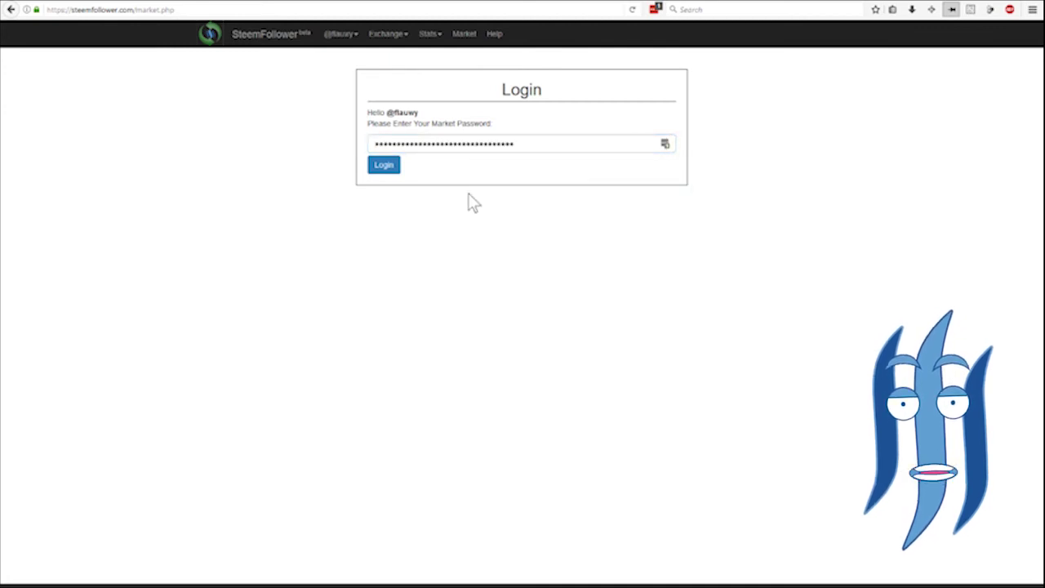
{"action": "left_click", "coordinate": [383, 167]}
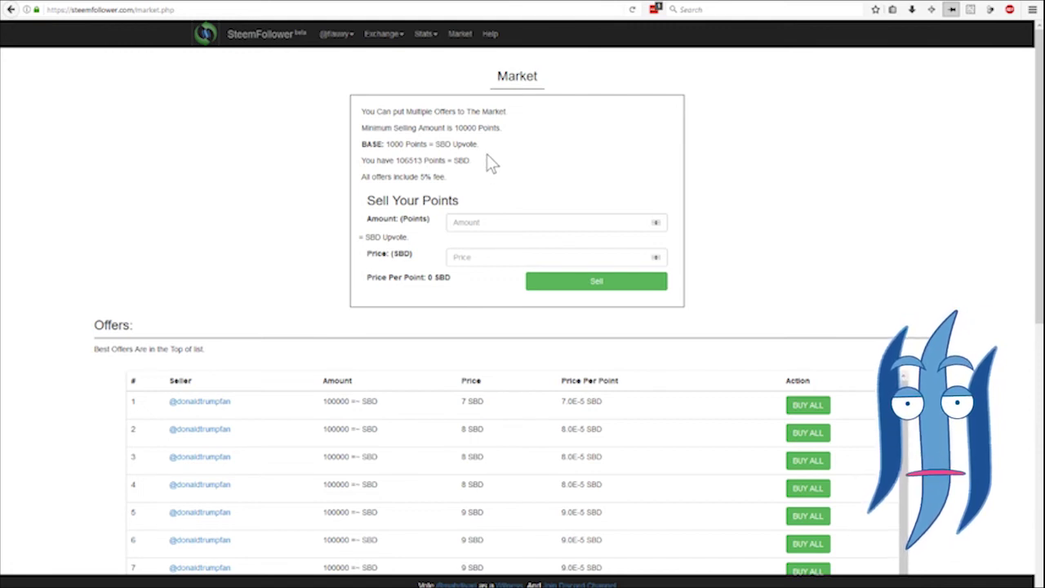
Examine the Market's fields for selling points and the prices of the listed offers, highlighting the first offer's price.
{"action": "left_click", "coordinate": [541, 225]}
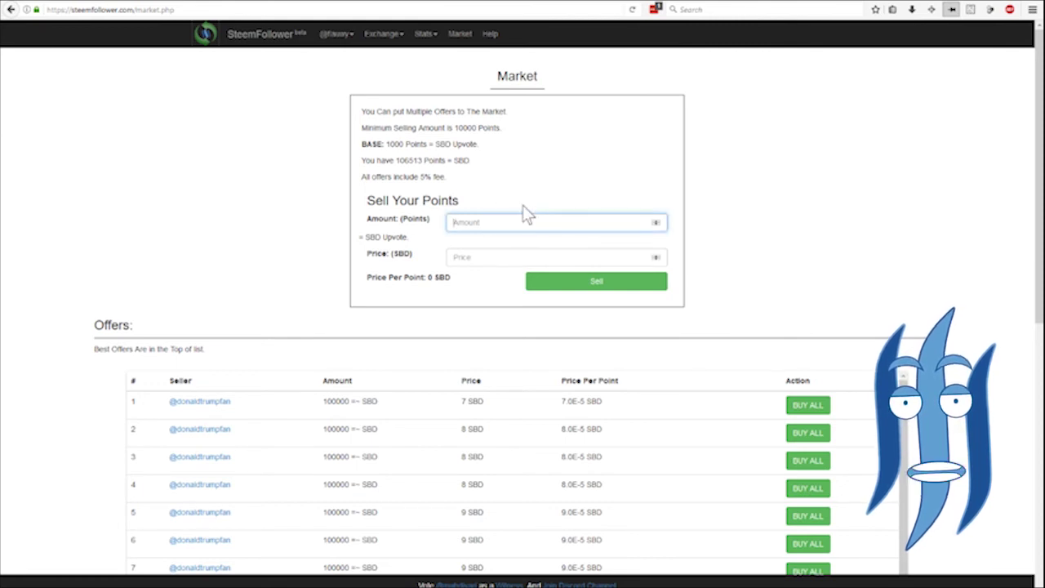
{"action": "left_click", "coordinate": [516, 258]}
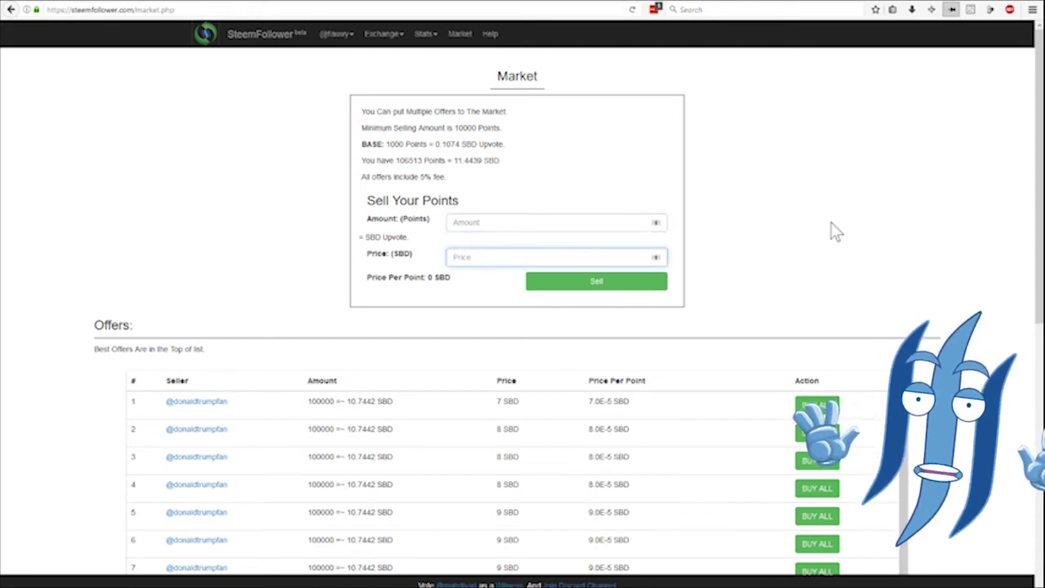
{"action": "scroll", "coordinate": [816, 310], "scroll_direction": "down", "scroll_amount": 3}
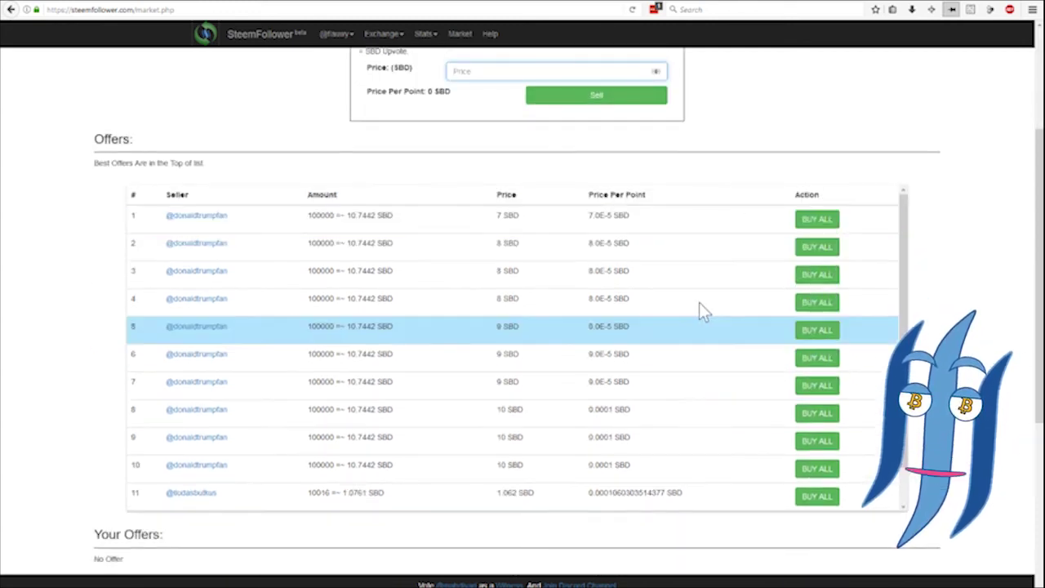
{"action": "left_click_drag", "start_coordinate": [497, 221], "coordinate": [550, 237]}
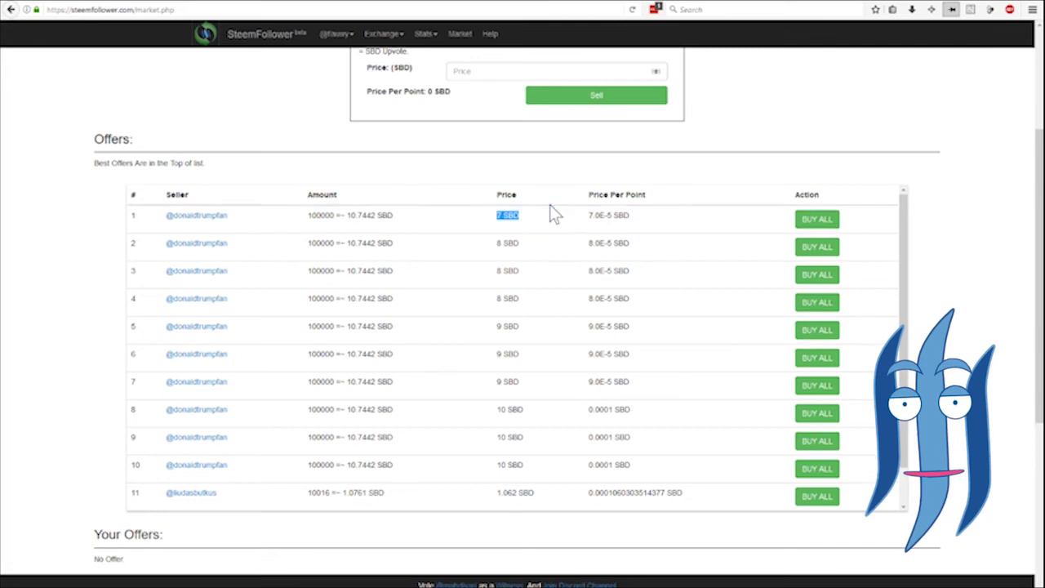
{"action": "left_click", "coordinate": [526, 203]}
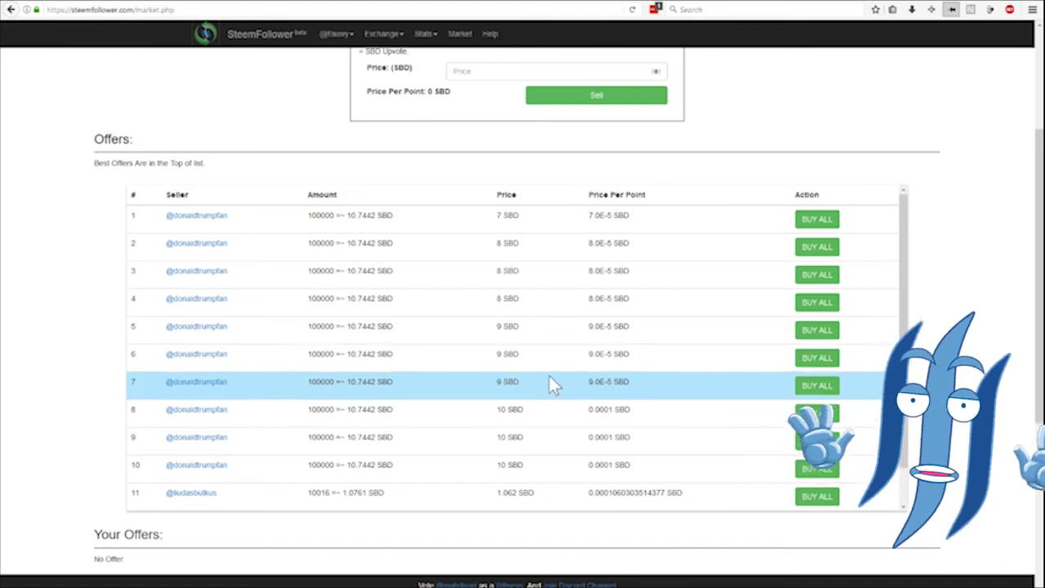
{"action": "scroll", "coordinate": [756, 149], "scroll_direction": "up", "scroll_amount": 2}
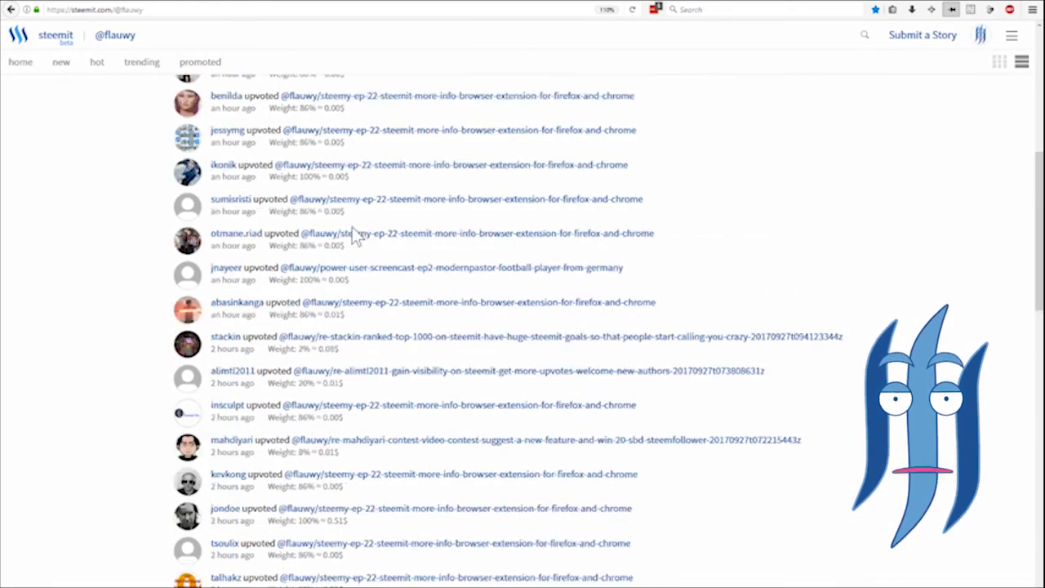
Review the most recent incoming votes on the Steemit profile, and return to a freshly loaded SteemFollower Market page.
{"action": "scroll", "coordinate": [355, 234], "scroll_direction": "up", "scroll_amount": 5}
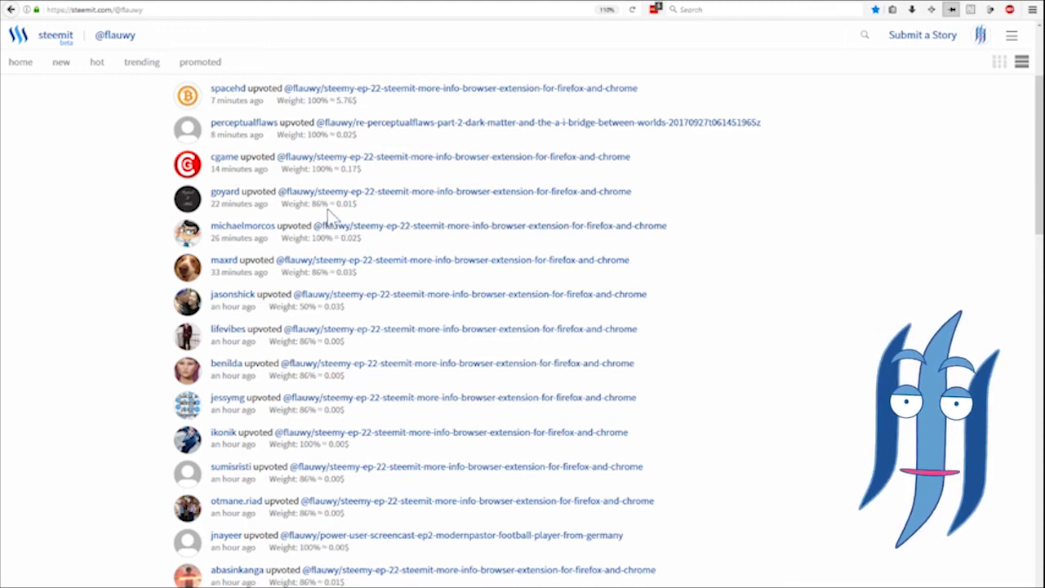
{"action": "scroll", "coordinate": [322, 209], "scroll_direction": "up", "scroll_amount": 2}
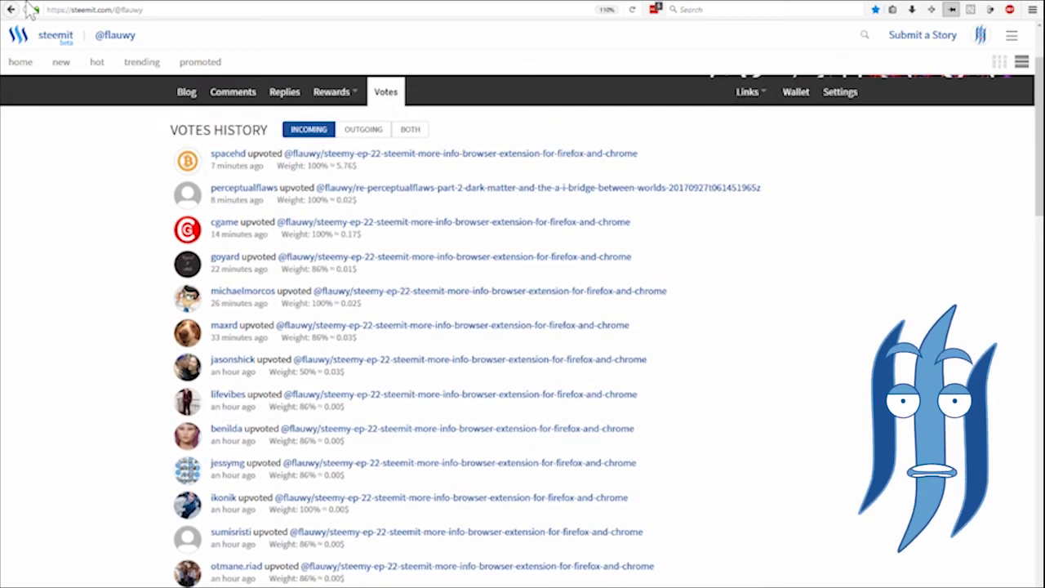
{"action": "left_click", "coordinate": [13, 9]}
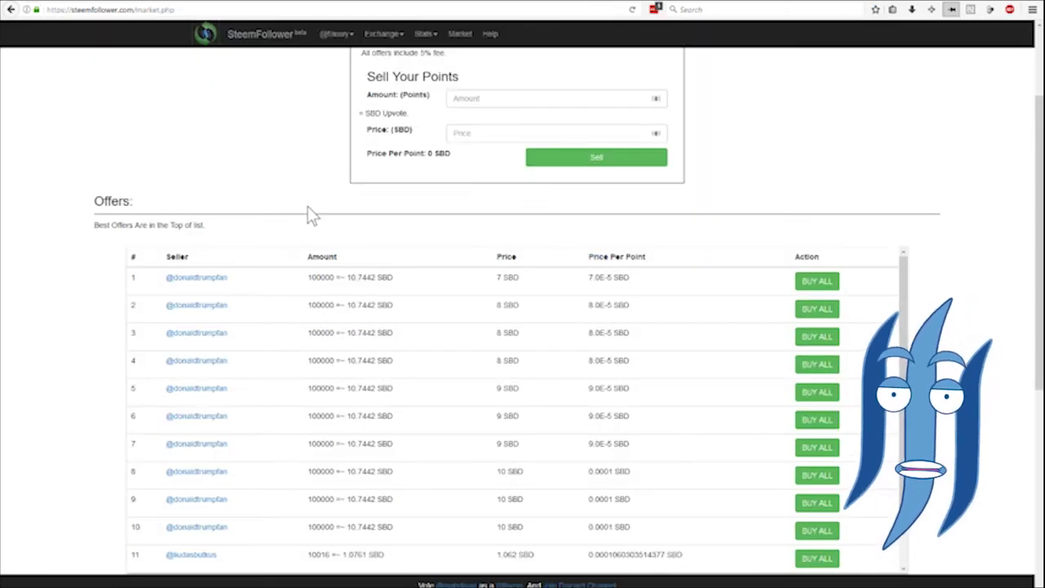
{"action": "scroll", "coordinate": [298, 83], "scroll_direction": "up", "scroll_amount": 2}
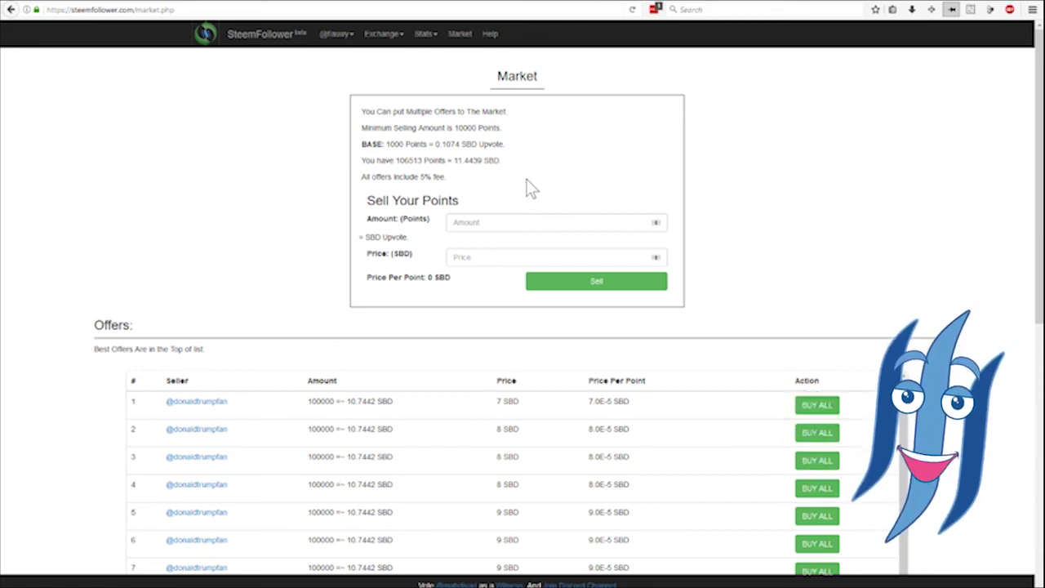
{"action": "left_click", "coordinate": [461, 35]}
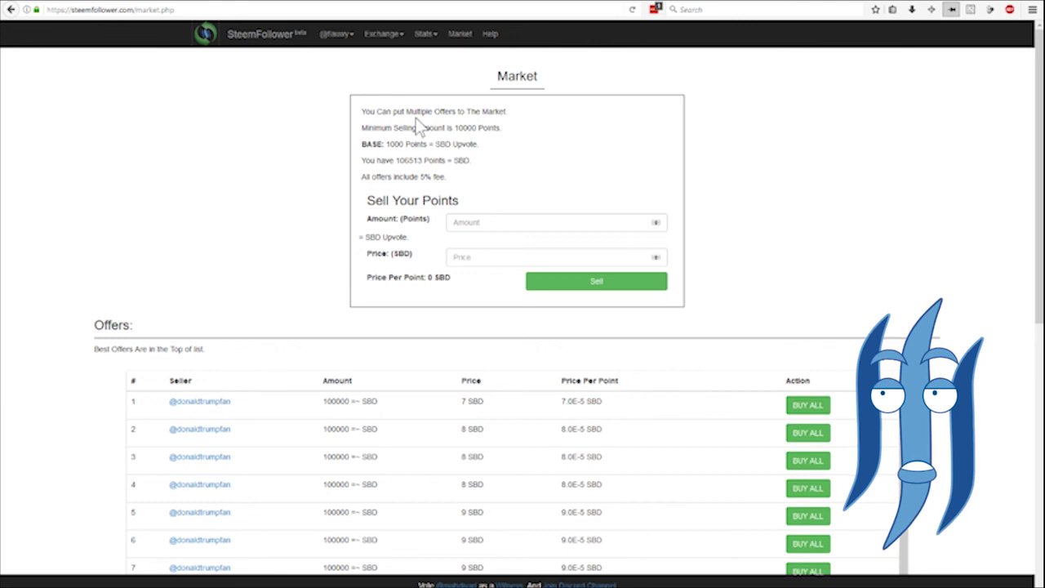
Open the top users page from the stats and examine the lists of top inviters and top voters, including the daily winner rules.
{"action": "left_click", "coordinate": [426, 39]}
{"action": "left_click", "coordinate": [478, 72]}
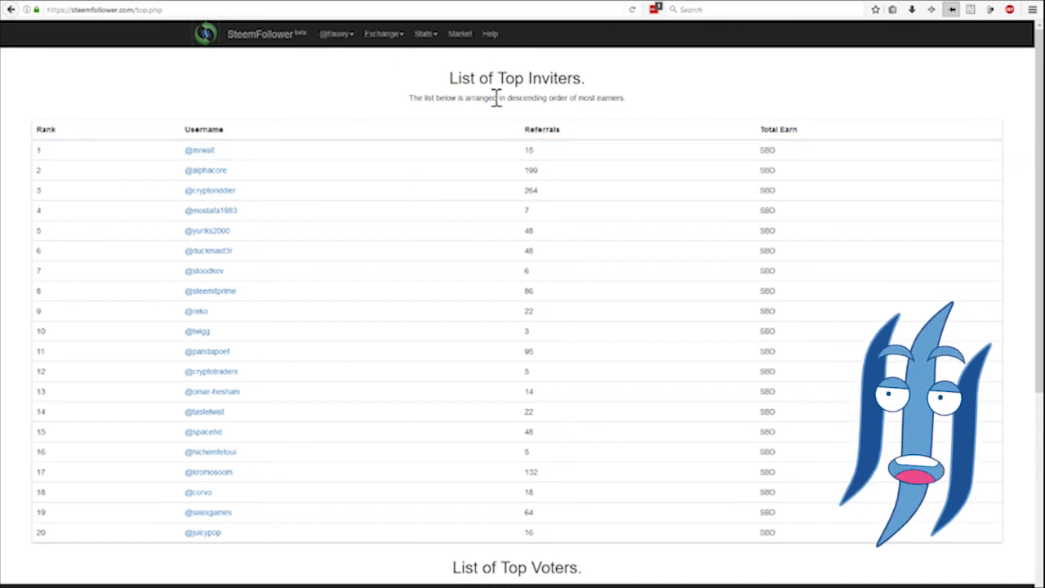
{"action": "scroll", "coordinate": [637, 112], "scroll_direction": "down", "scroll_amount": 3}
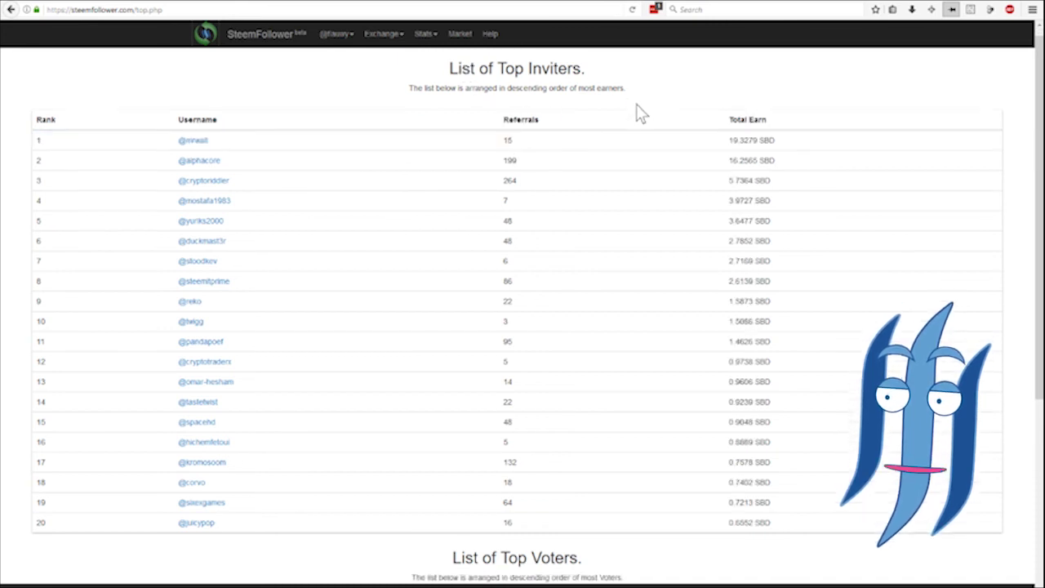
{"action": "scroll", "coordinate": [605, 353], "scroll_direction": "down", "scroll_amount": 1}
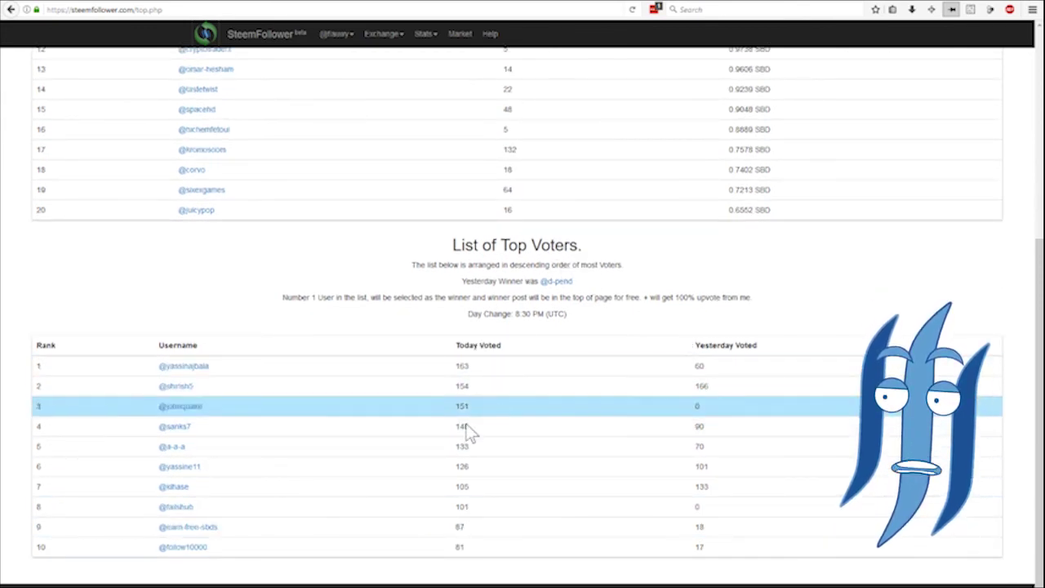
{"action": "left_click_drag", "start_coordinate": [413, 264], "coordinate": [590, 333]}
{"action": "left_click", "coordinate": [596, 330]}
{"action": "scroll", "coordinate": [592, 327], "scroll_direction": "up", "scroll_amount": 4}
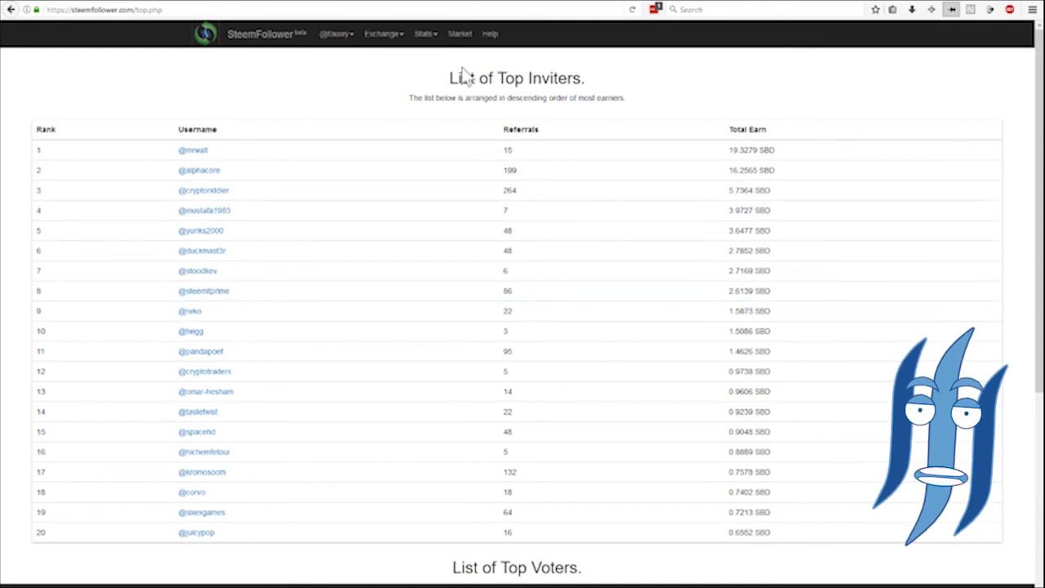
Go through the SteemFollower home page to the Upvote Exchange and list the Old Users Posts.
{"action": "left_click", "coordinate": [279, 46]}
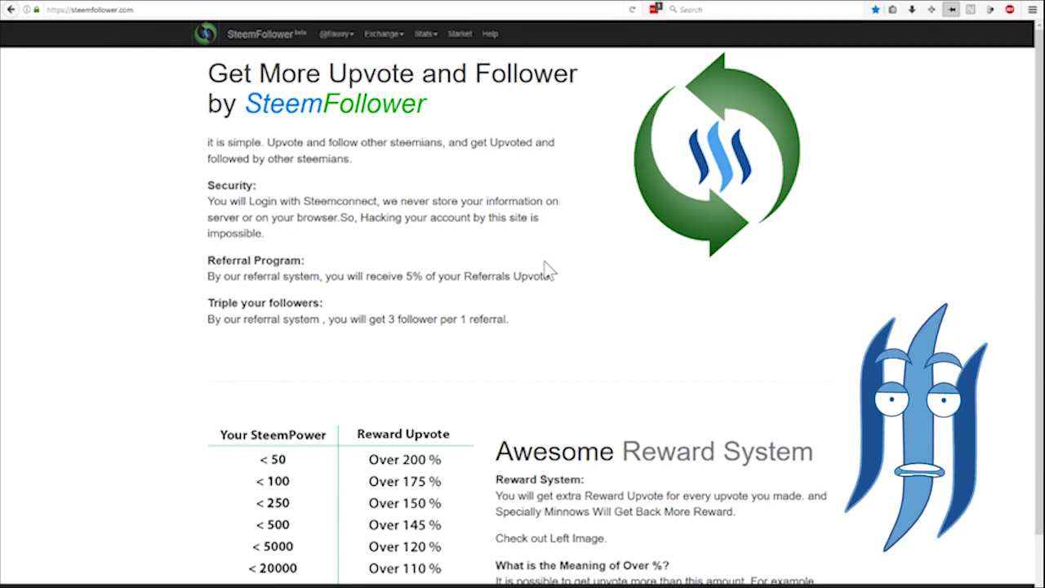
{"action": "left_click", "coordinate": [388, 43]}
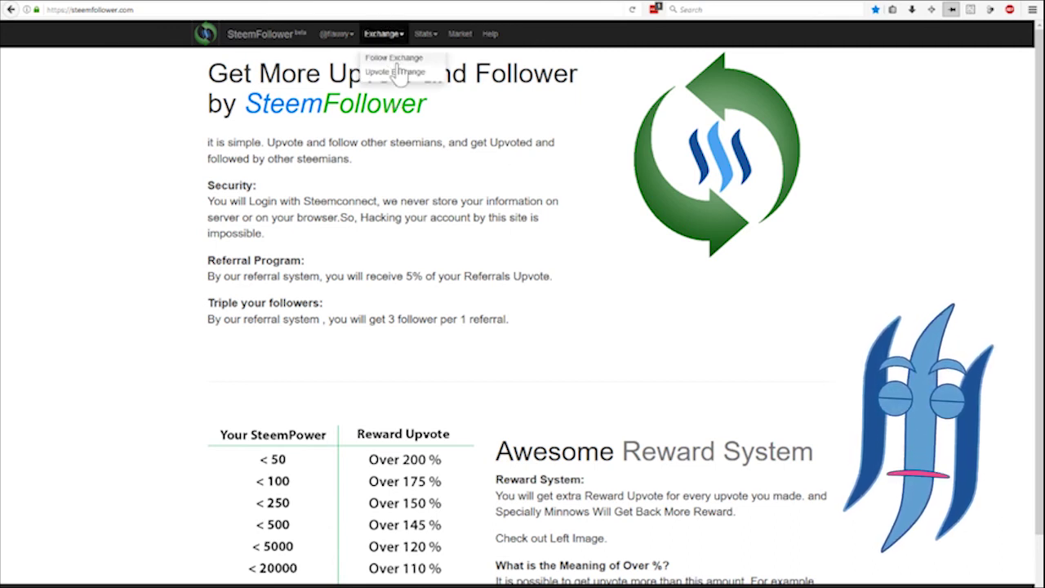
{"action": "left_click", "coordinate": [400, 72]}
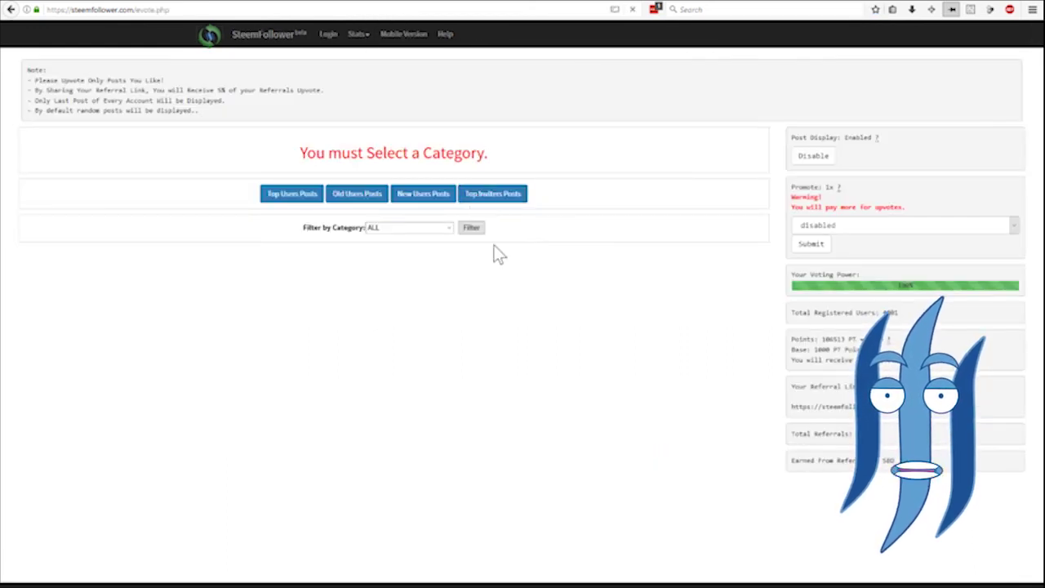
{"action": "left_click", "coordinate": [362, 204]}
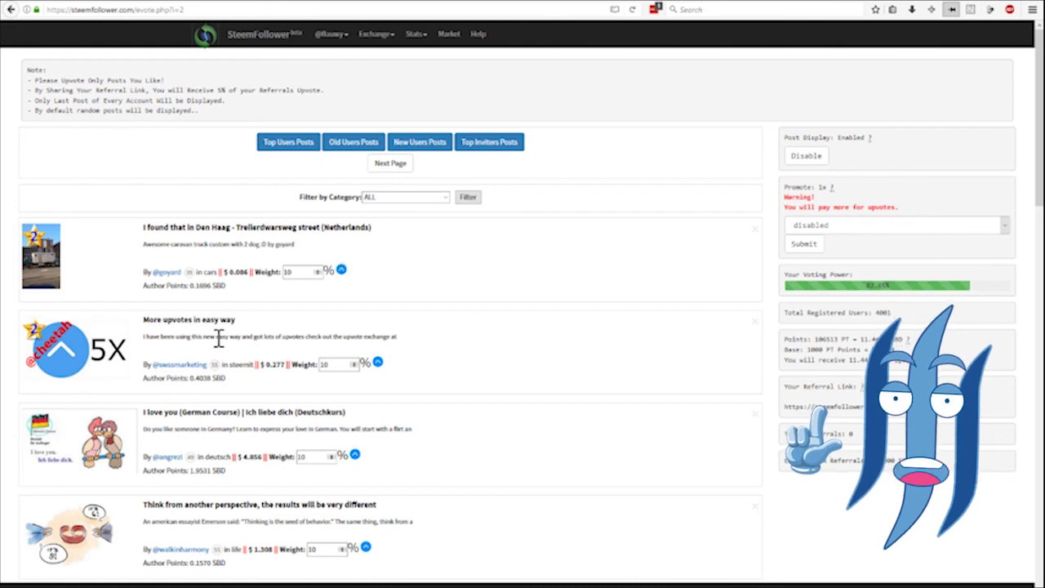
Examine the listed old users' posts with their payouts, author points and vote weight settings.
{"action": "scroll", "coordinate": [218, 340], "scroll_direction": "down", "scroll_amount": 2}
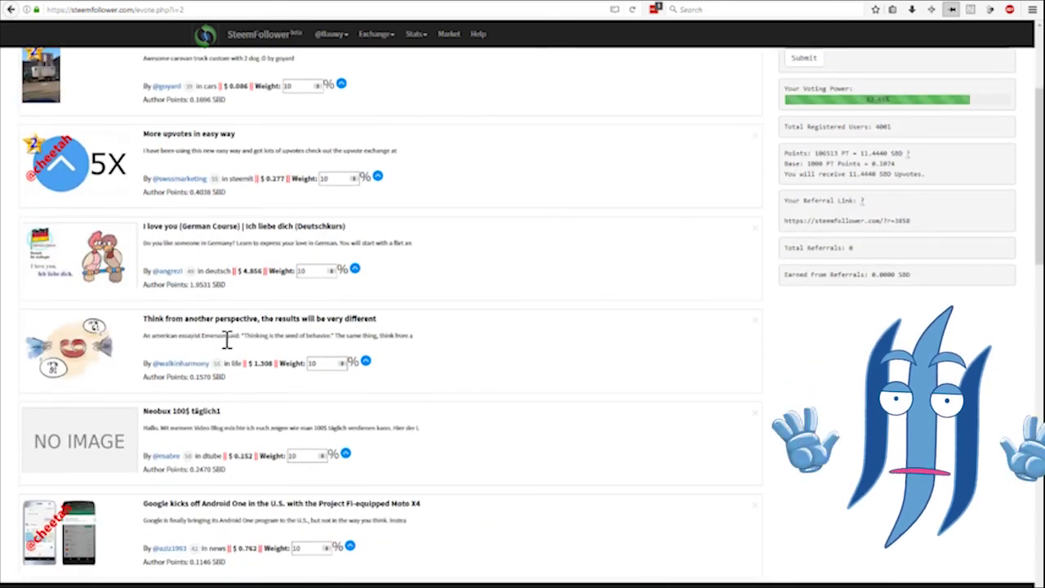
{"action": "scroll", "coordinate": [225, 338], "scroll_direction": "up", "scroll_amount": 1}
{"action": "scroll", "coordinate": [225, 338], "scroll_direction": "up", "scroll_amount": 1}
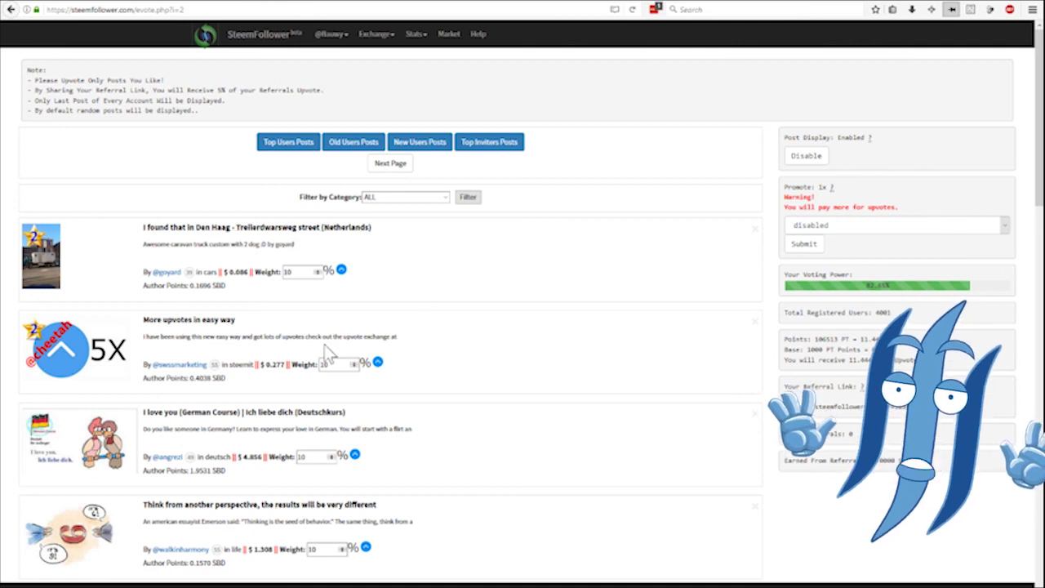
{"action": "scroll", "coordinate": [345, 366], "scroll_direction": "down", "scroll_amount": 4}
{"action": "scroll", "coordinate": [351, 359], "scroll_direction": "up", "scroll_amount": 3}
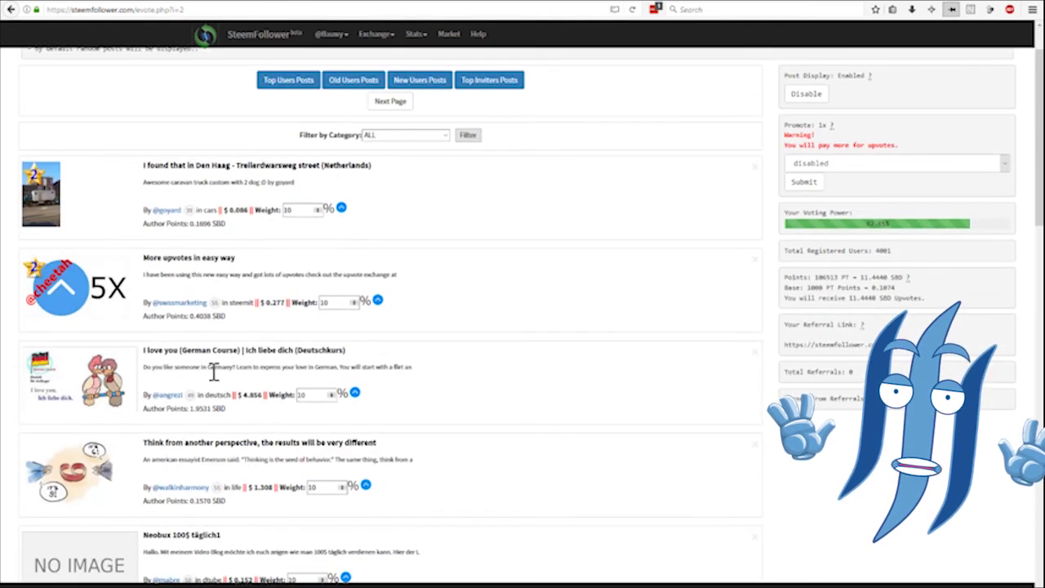
{"action": "double_click", "coordinate": [291, 211]}
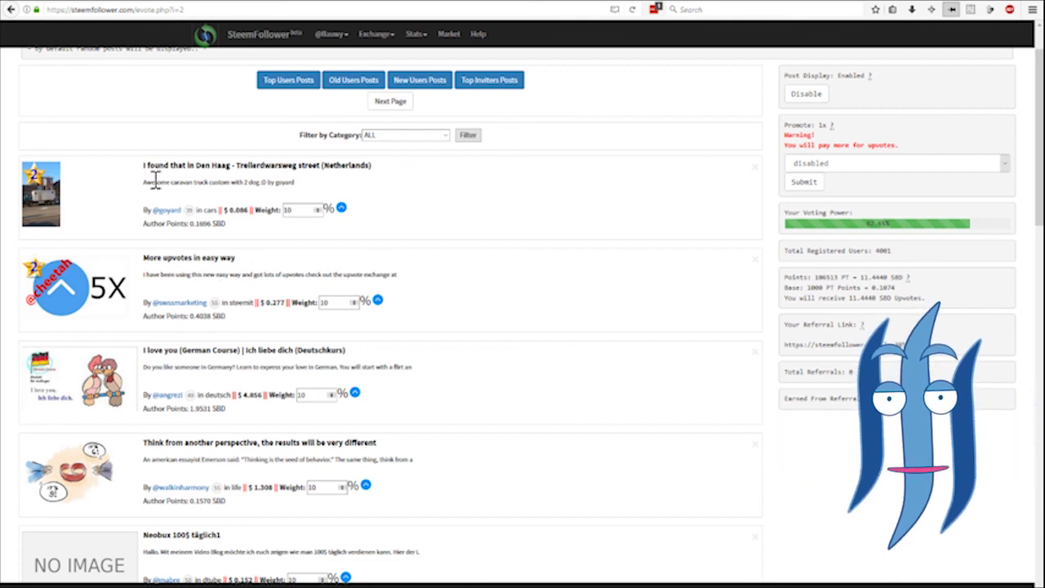
Preview the Den Haag Treilerdwarsweg street post with its truck photo, and close it to return to the post list.
{"action": "left_click", "coordinate": [185, 171]}
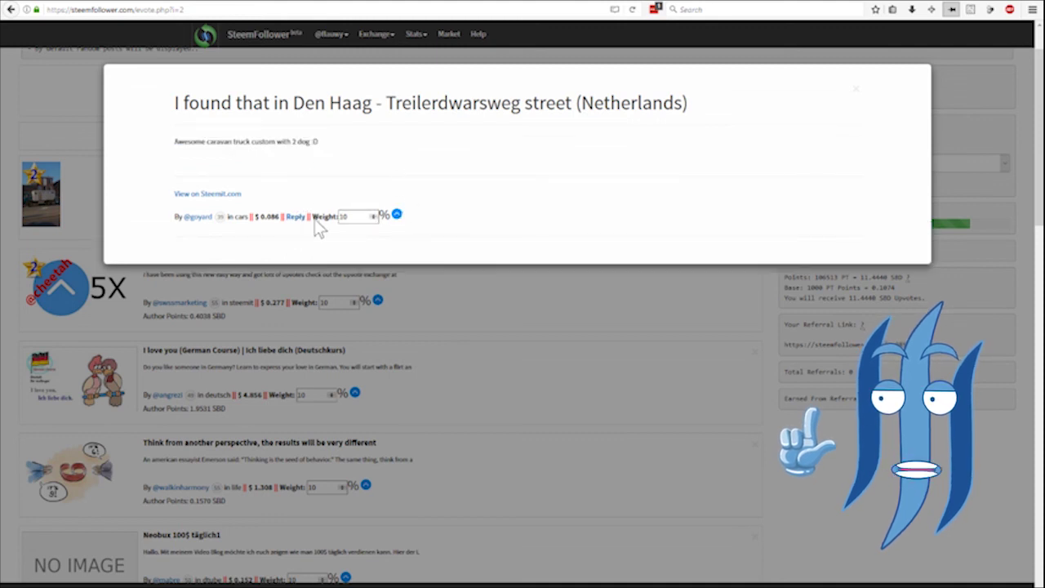
{"action": "scroll", "coordinate": [313, 482], "scroll_direction": "down", "scroll_amount": 2}
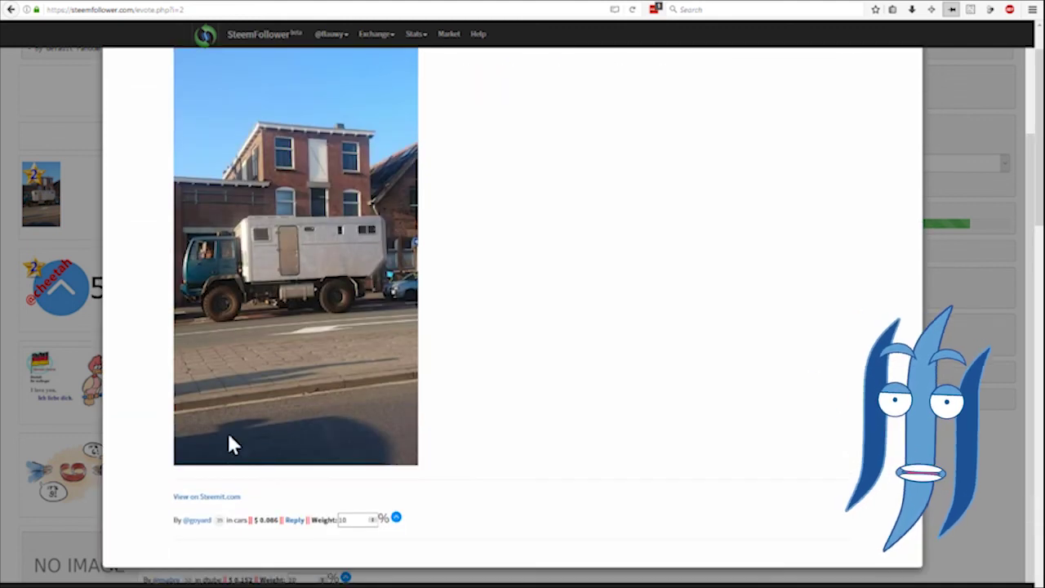
{"action": "left_click", "coordinate": [17, 322]}
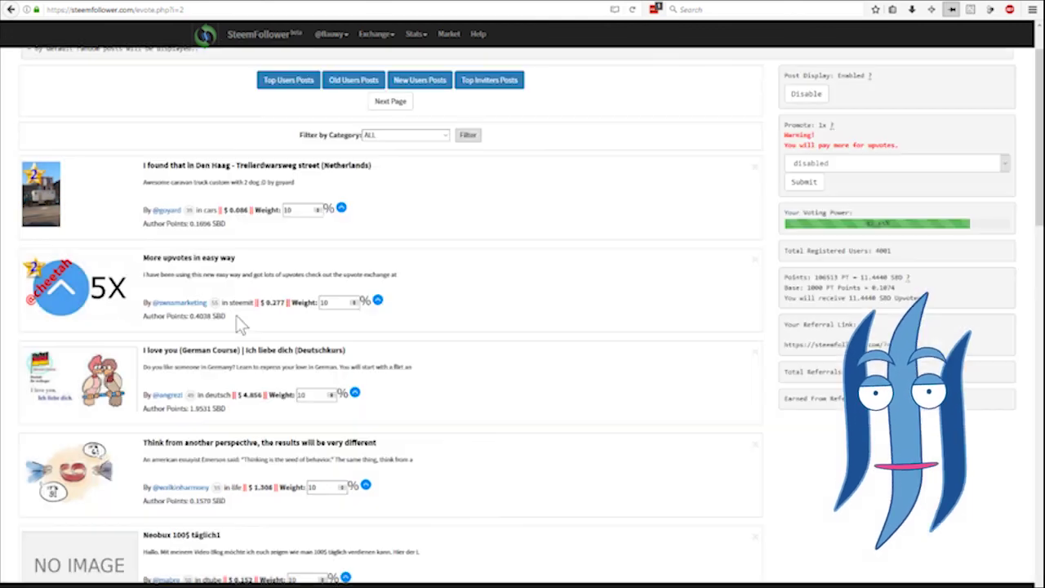
{"action": "scroll", "coordinate": [574, 307], "scroll_direction": "up", "scroll_amount": 2}
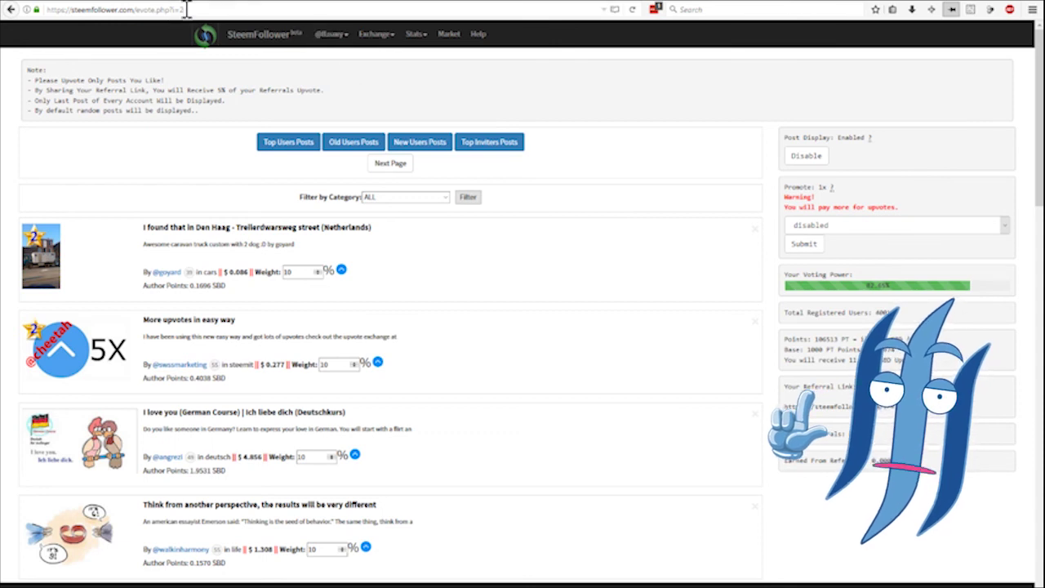
Switch to the Steemit contest post on suggesting a Steemfollower feature and review its text, payout and top comment.
{"action": "key", "text": "ctrl+Tab"}
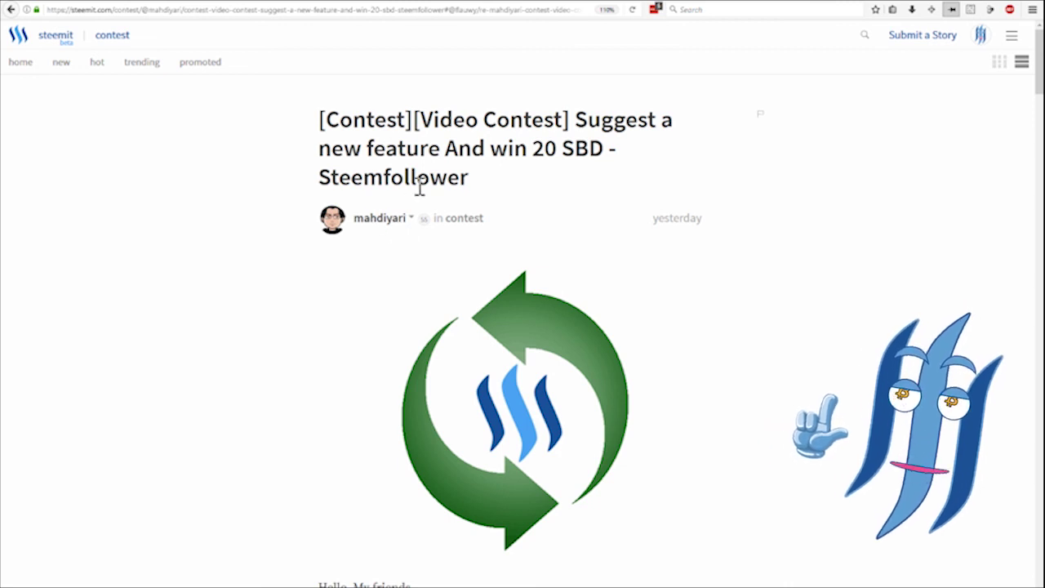
{"action": "scroll", "coordinate": [608, 404], "scroll_direction": "down", "scroll_amount": 10}
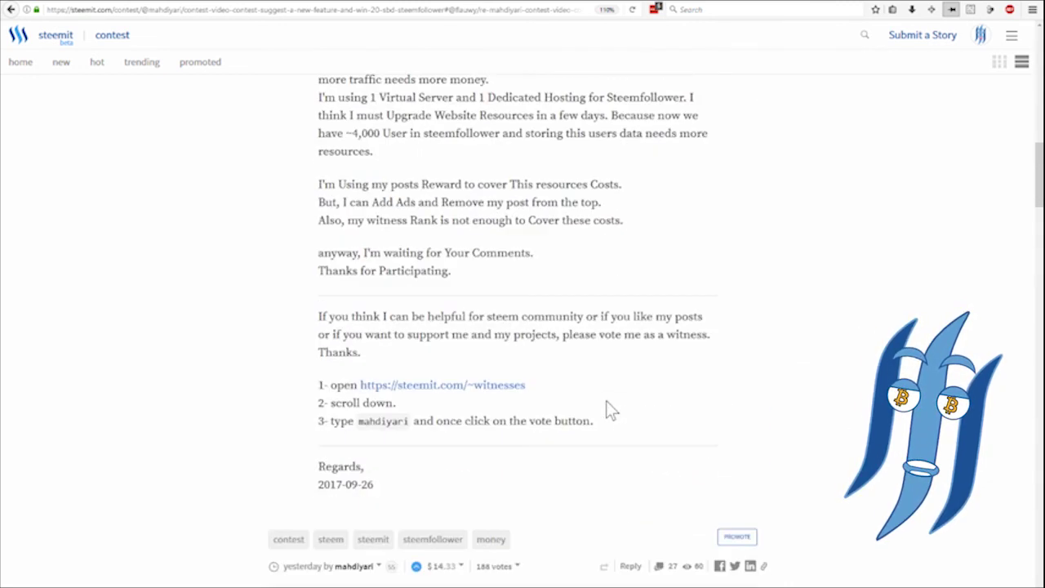
{"action": "scroll", "coordinate": [606, 400], "scroll_direction": "down", "scroll_amount": 4}
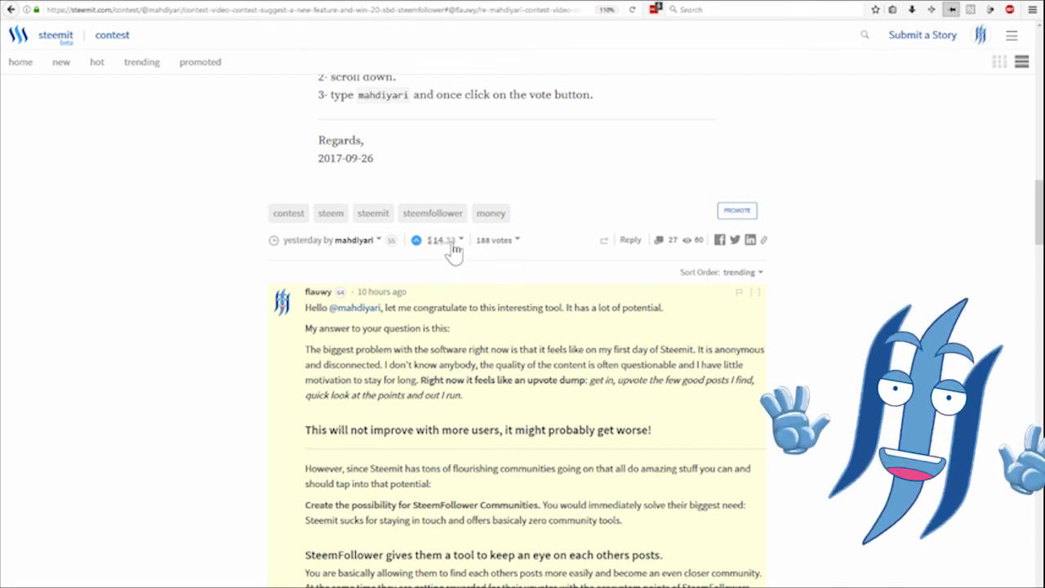
{"action": "scroll", "coordinate": [514, 241], "scroll_direction": "up", "scroll_amount": 10}
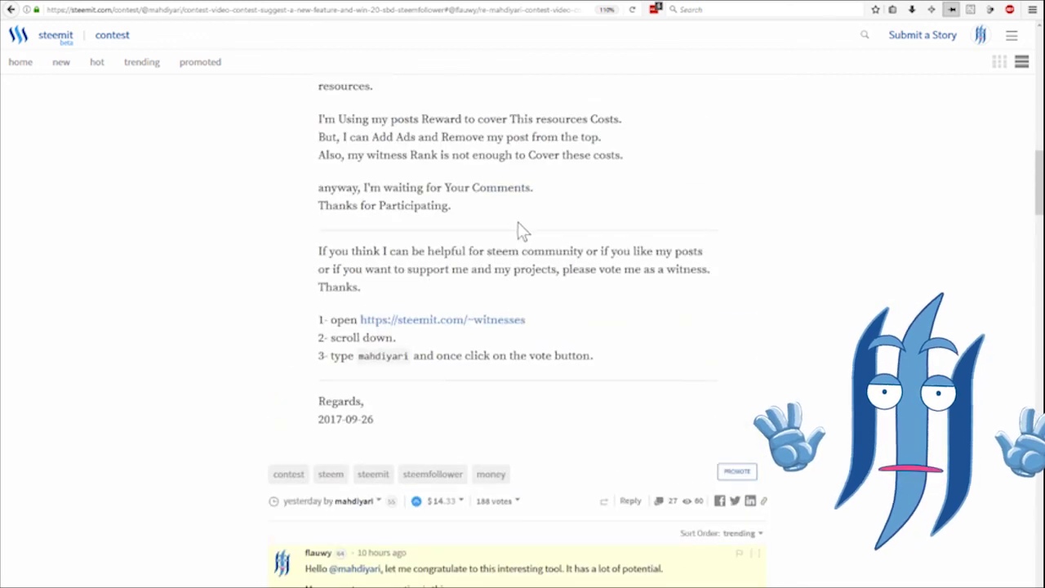
{"action": "scroll", "coordinate": [520, 227], "scroll_direction": "up", "scroll_amount": 7}
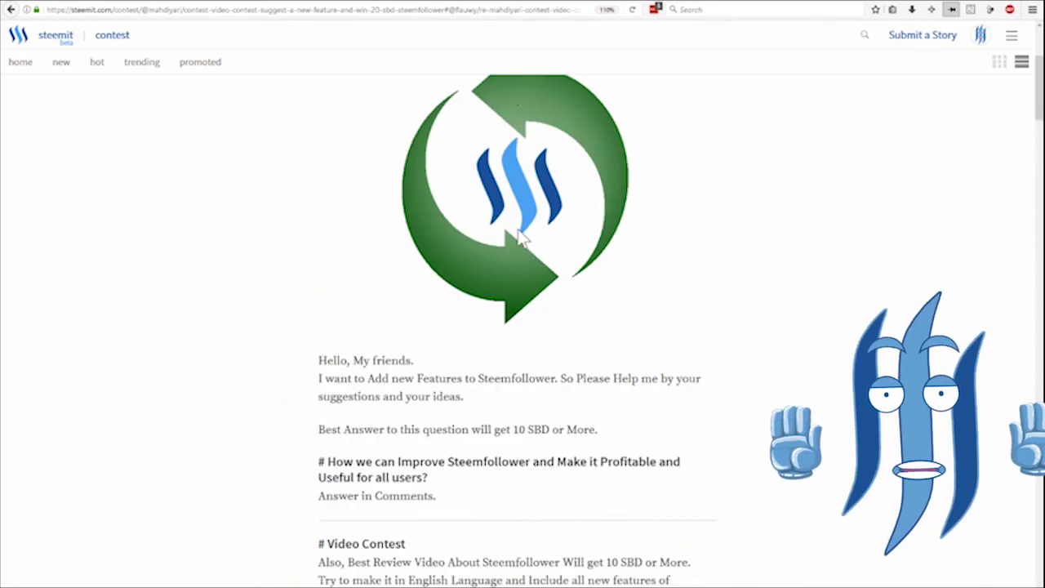